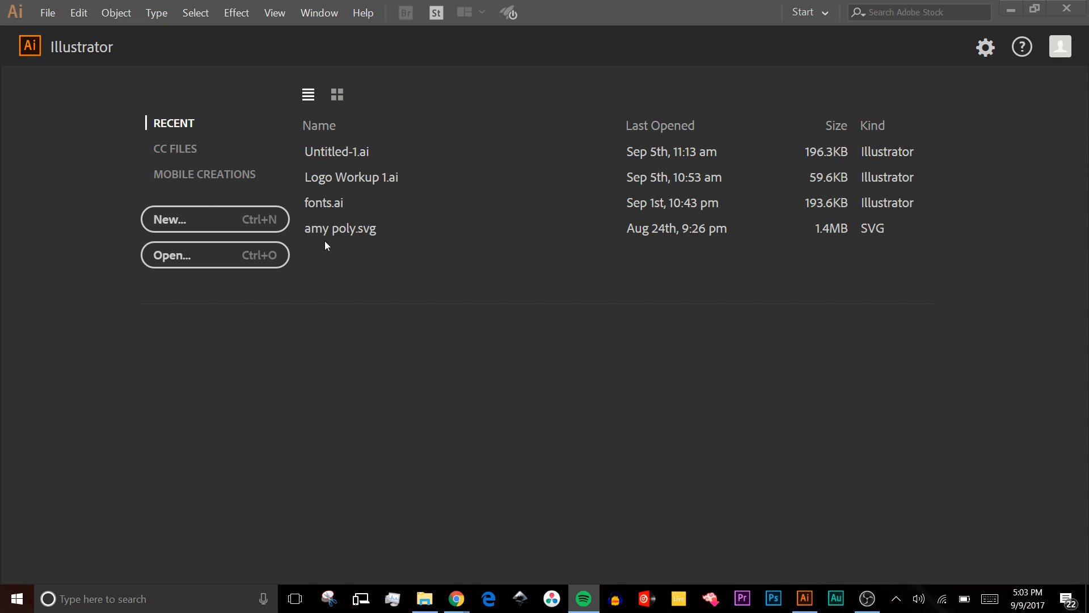
- Start a new document in portrait orientation with inches as the unit
click(327, 247)
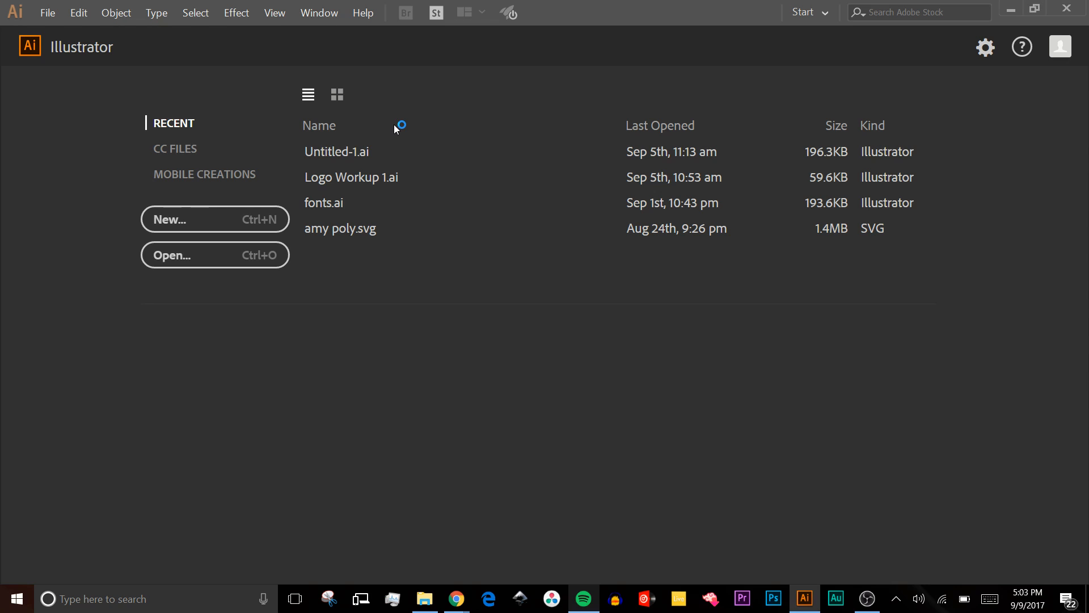
key(ctrl+n)
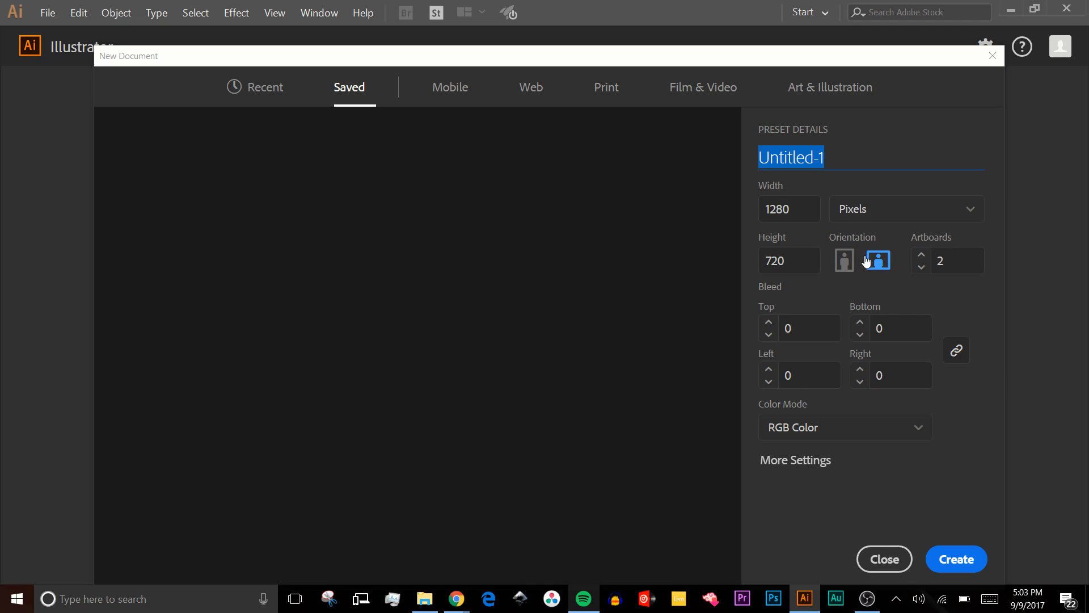
click(845, 261)
click(880, 214)
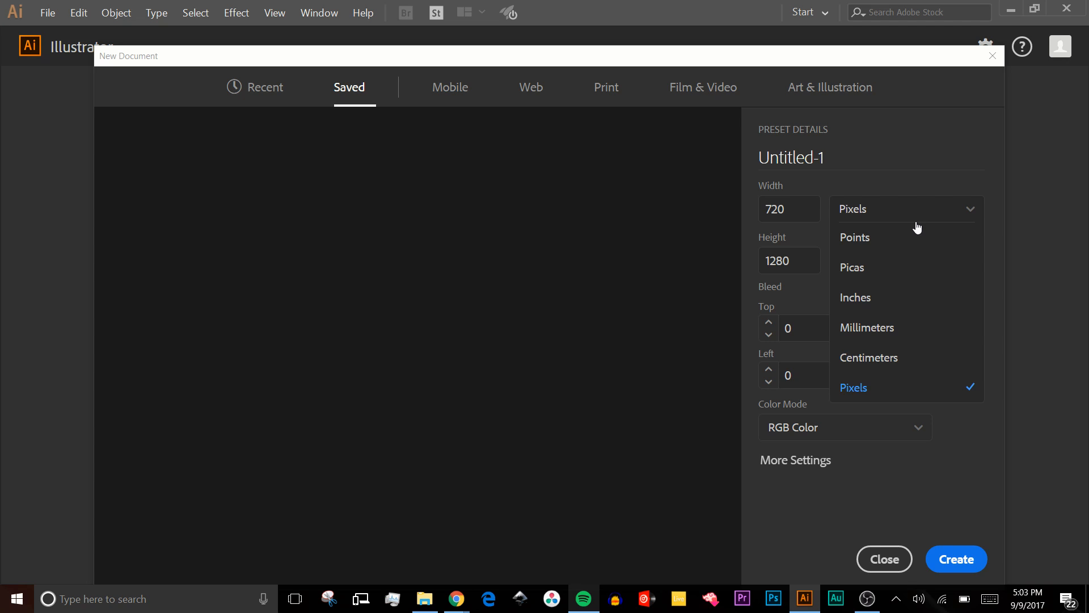
click(855, 297)
- Set the page size to 8.5 by 11 inches in RGB Color, then create the document and save it as Tutorial.ai
click(786, 260)
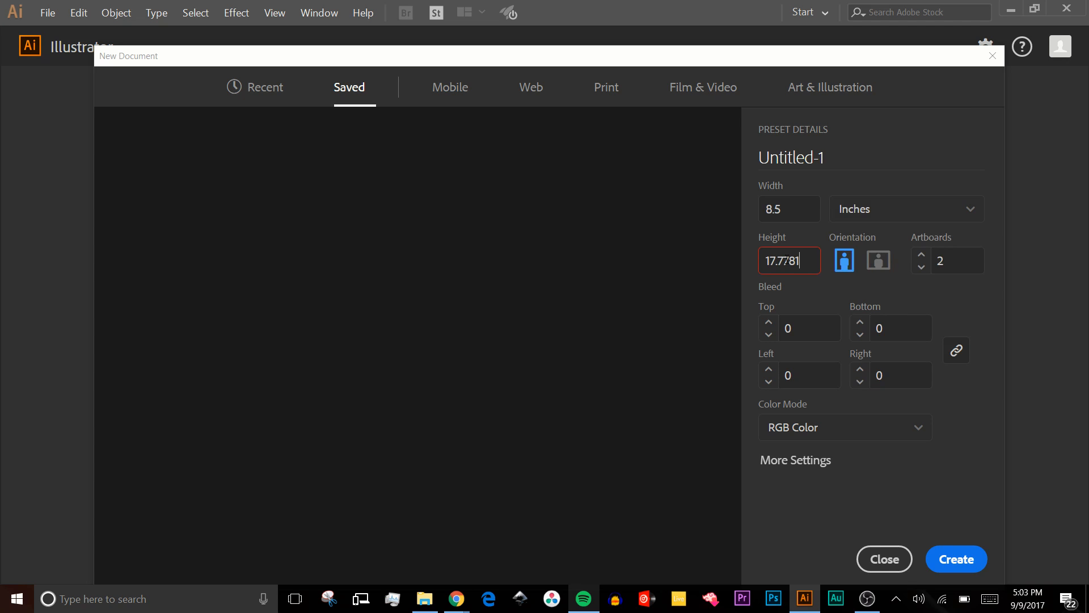
double_click(788, 260)
text(11)
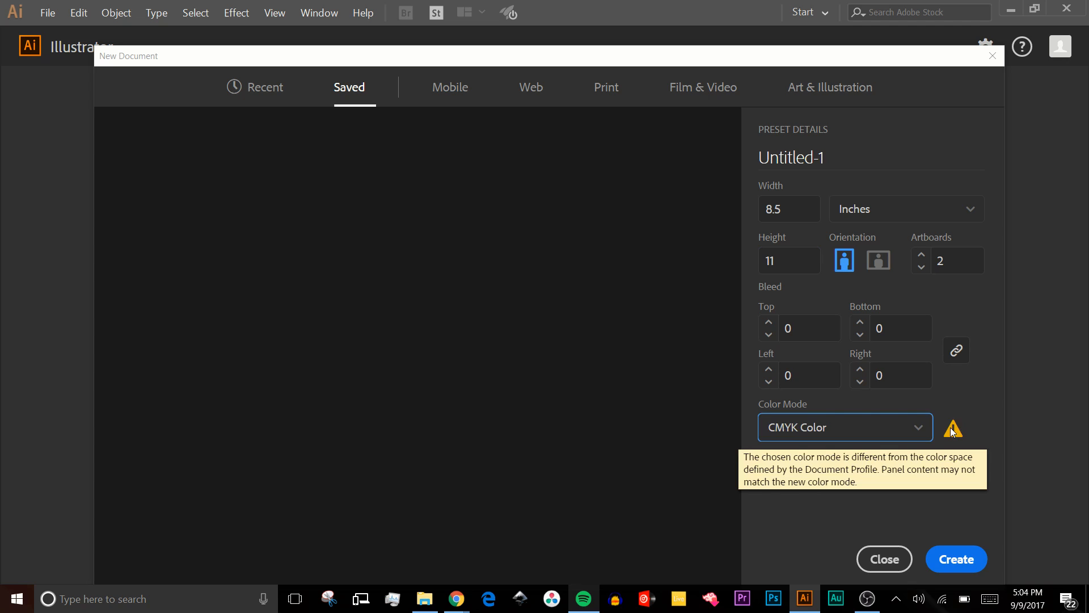
click(881, 433)
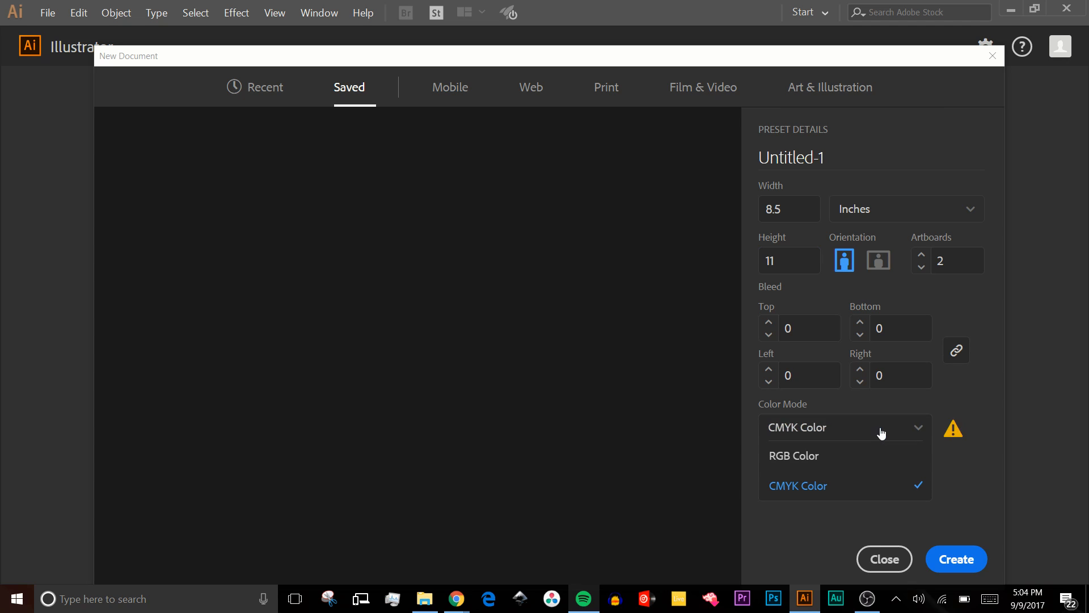
click(954, 558)
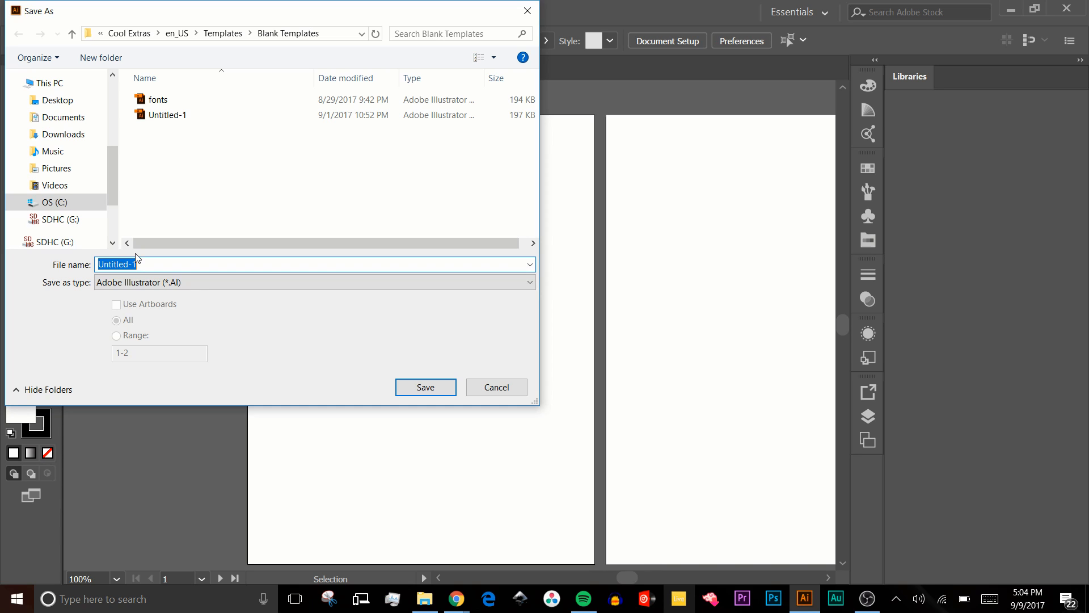
key(Escape)
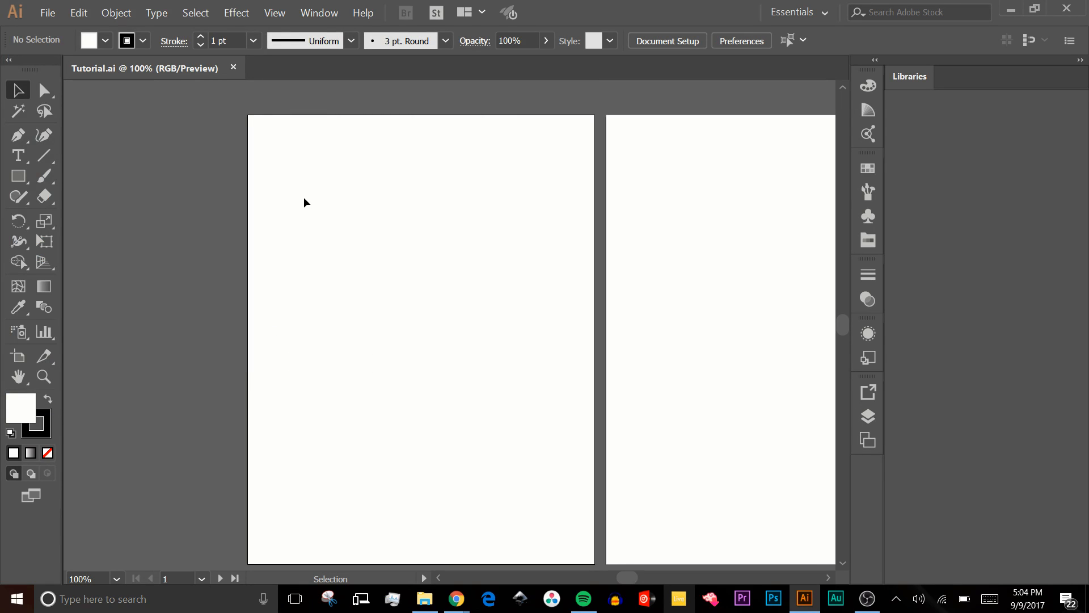
- Draw a four-sided outline with the Pen tool in the upper part of the first artboard and deselect it
scroll(555, 311, down, 3)
scroll(555, 311, up, 1)
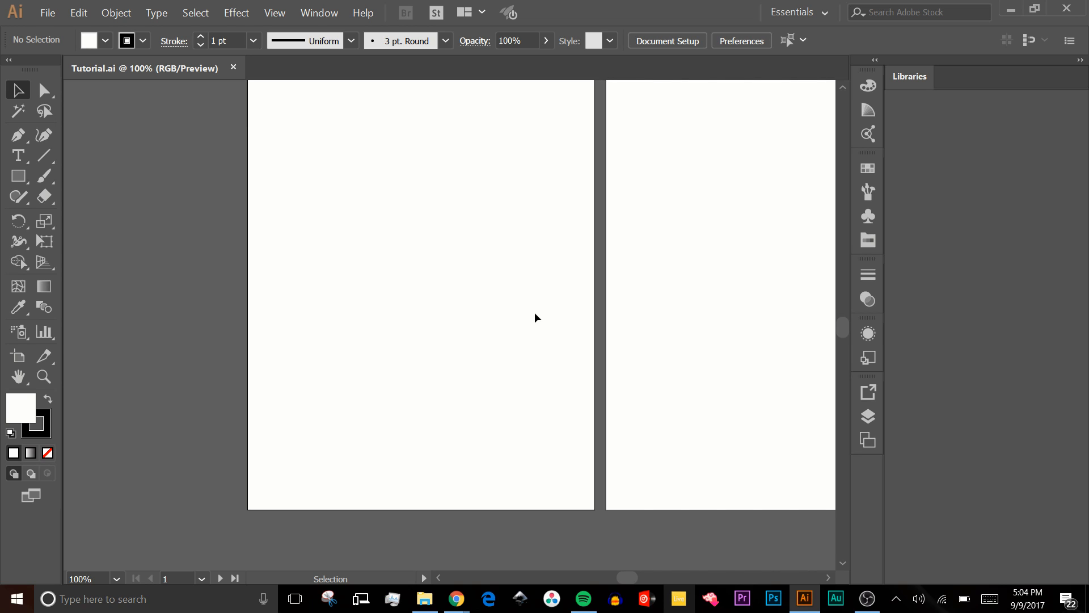
scroll(372, 425, up, 2)
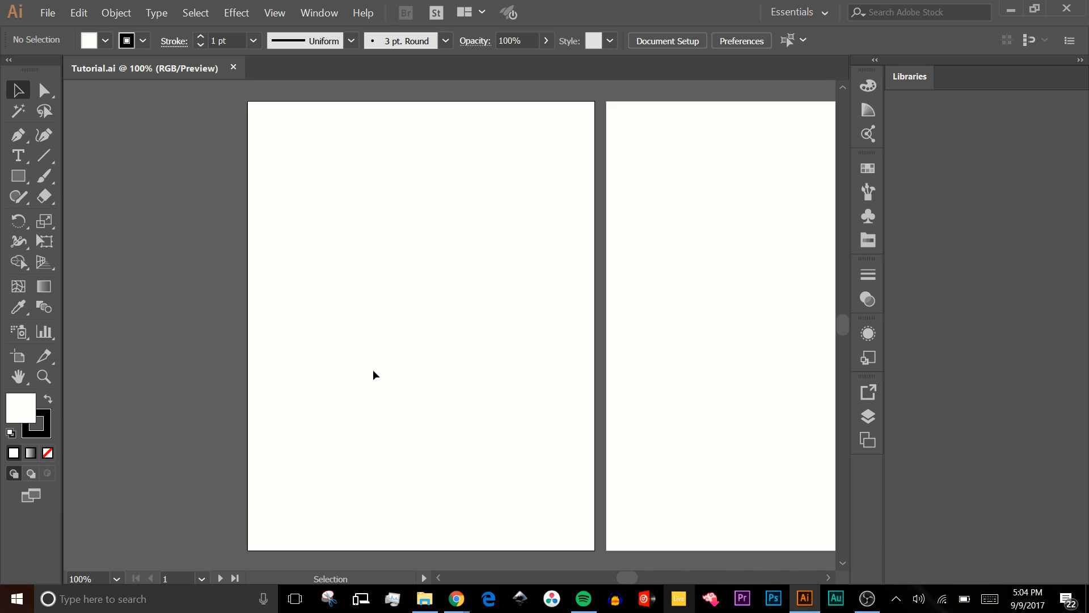
key(alt)
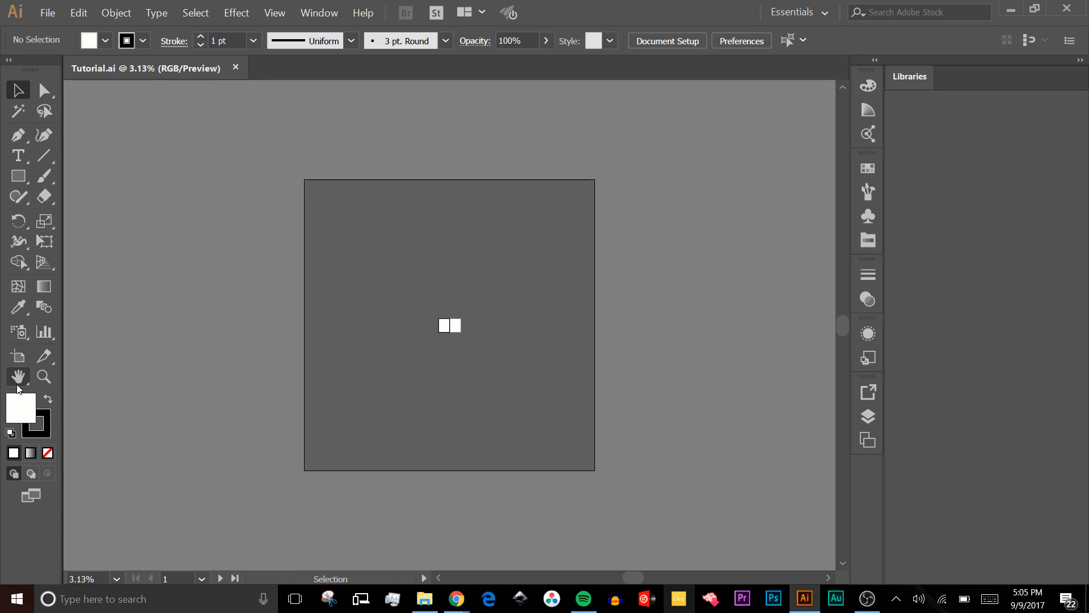
double_click(18, 384)
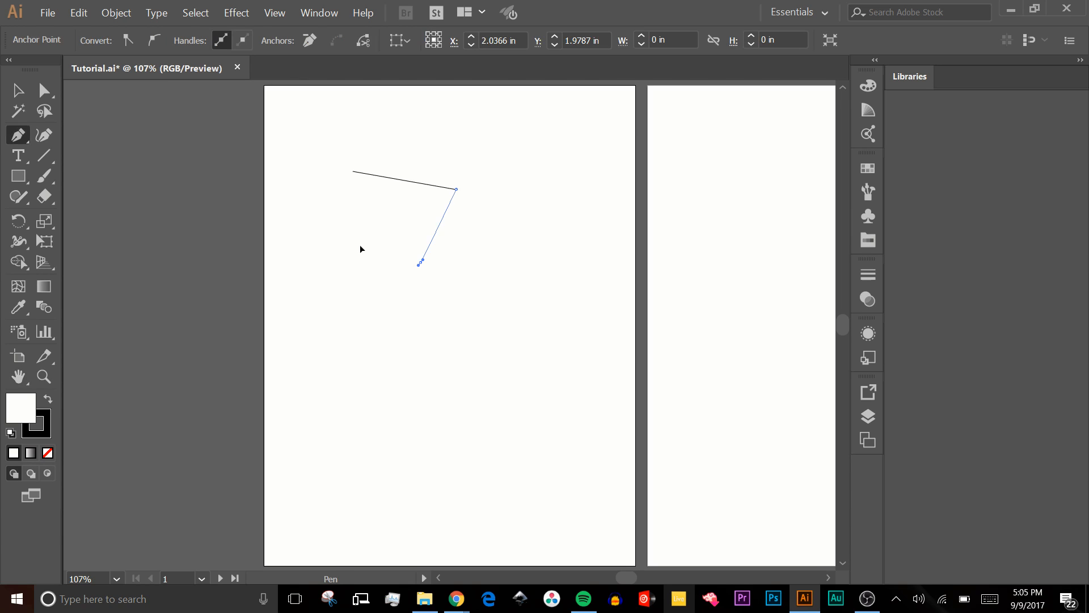
click(361, 246)
click(351, 171)
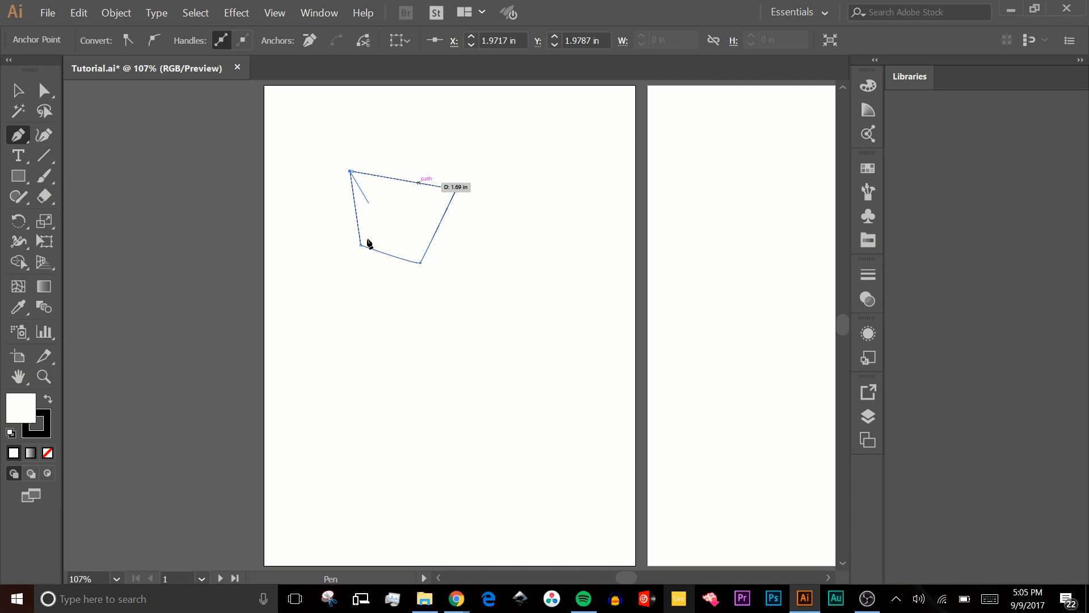
key(ctrl+shift+a)
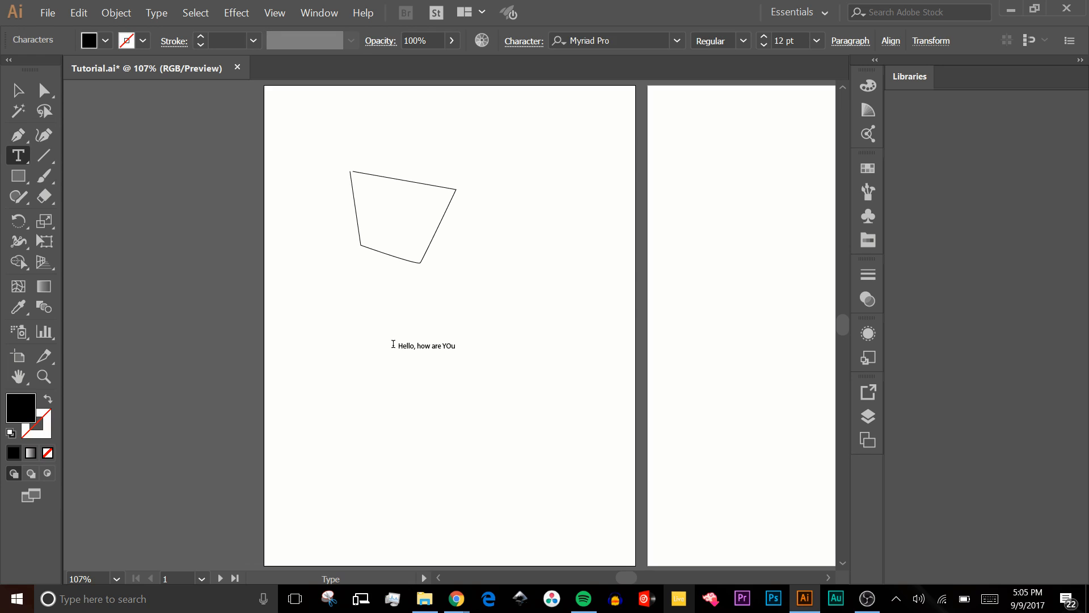
- Complete the text below the four-sided outline as "Hello, how are you?", correcting the capitals in the last word
key(BackSpace)
key(BackSpace)
text(o)
key(BackSpace)
key(BackSpace)
text(you)
text(?)
key(Escape)
- Set the text to Futura Bold at 66 pt and move it to the top of the artboard above the outline
double_click(620, 39)
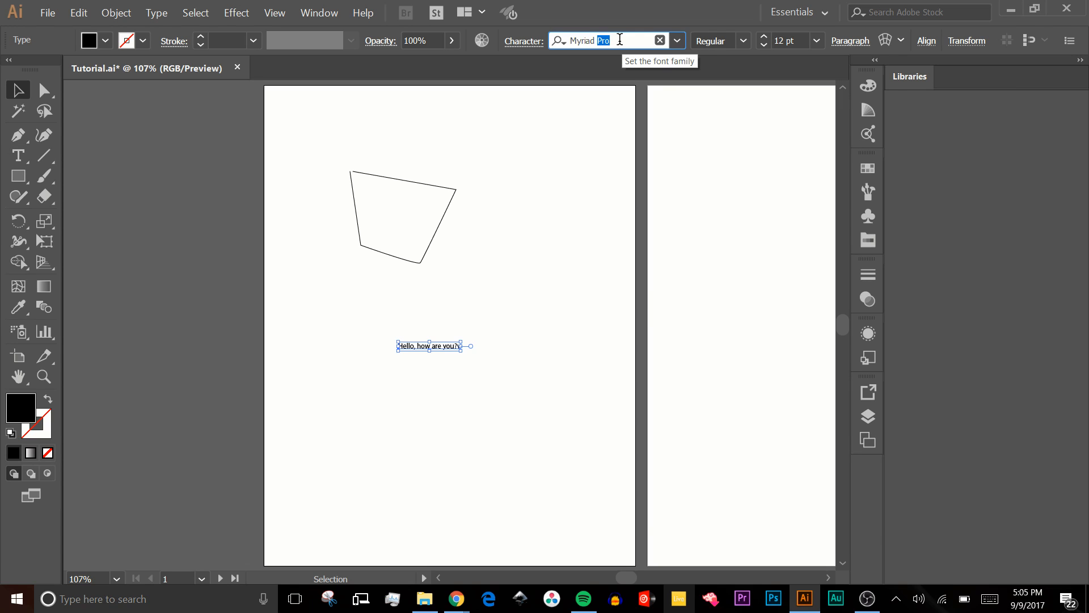
click(619, 39)
text(Fut)
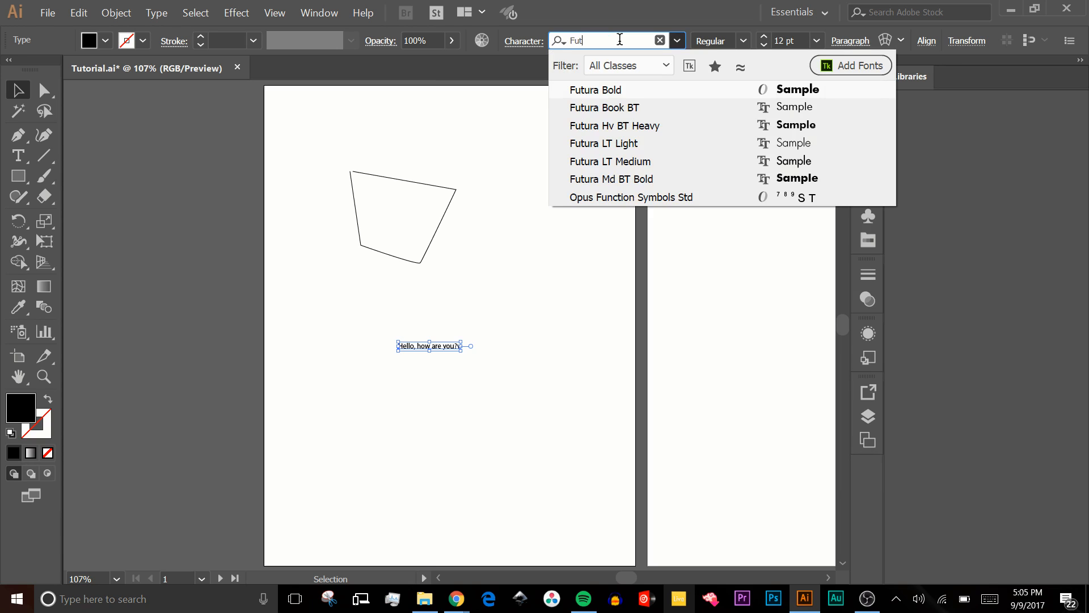
key(Return)
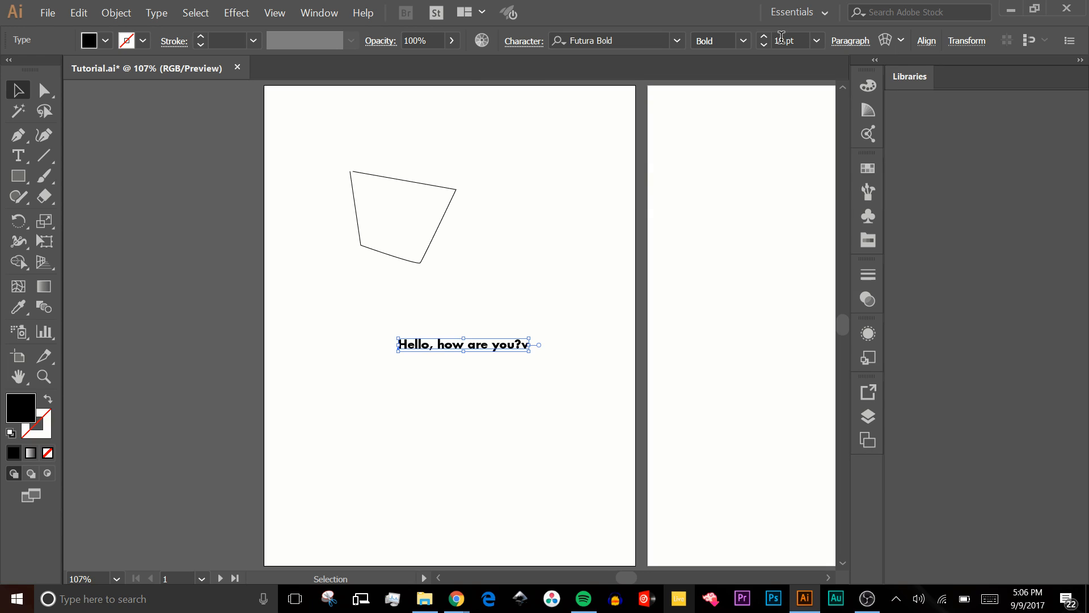
scroll(782, 39, up, 20)
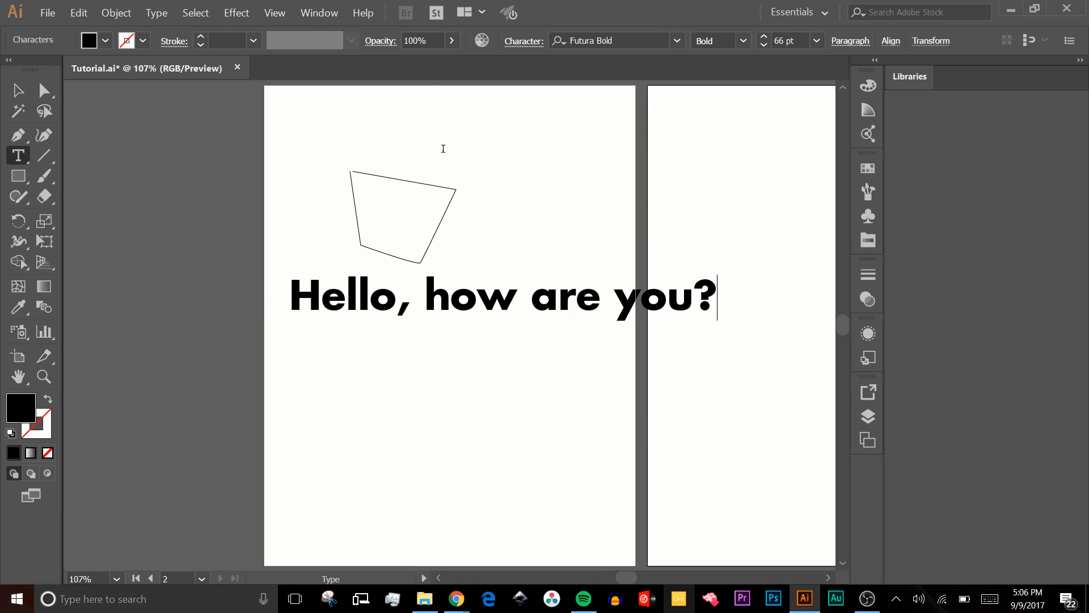
text(v)
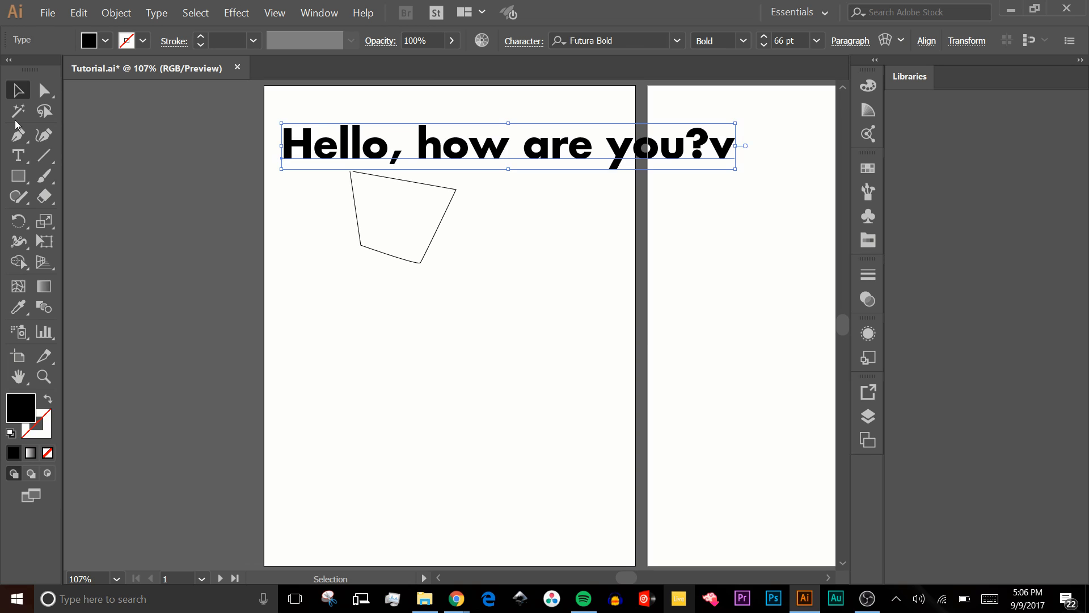
- Draw a slightly sloping straight line below the four-sided outline with the Line Segment tool
click(43, 155)
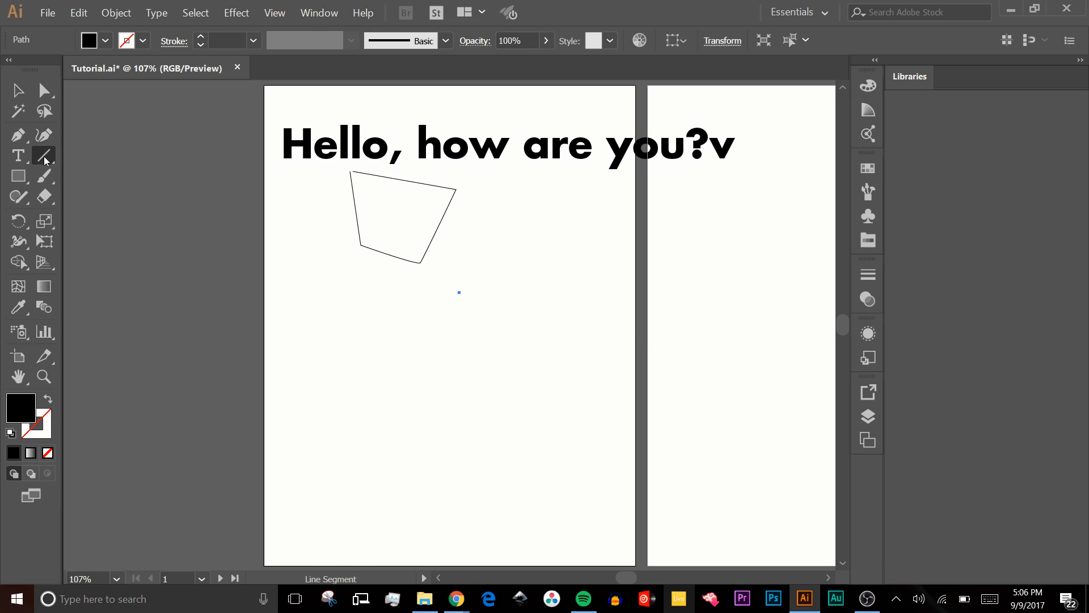
click(43, 155)
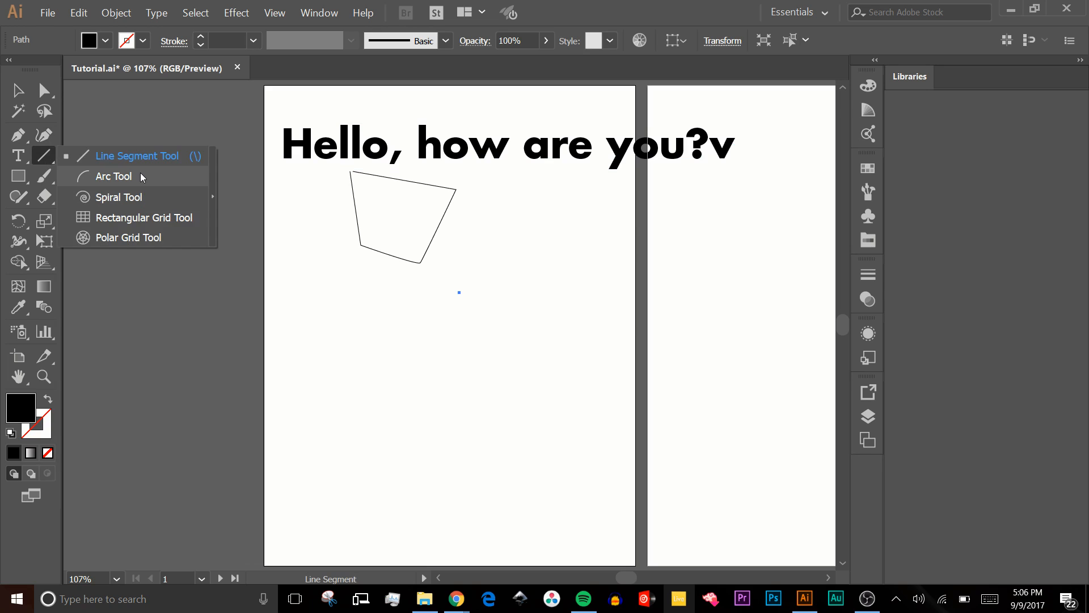
mouse_move(322, 315)
mouse_down()
mouse_move(519, 307)
mouse_move(514, 289)
mouse_up()
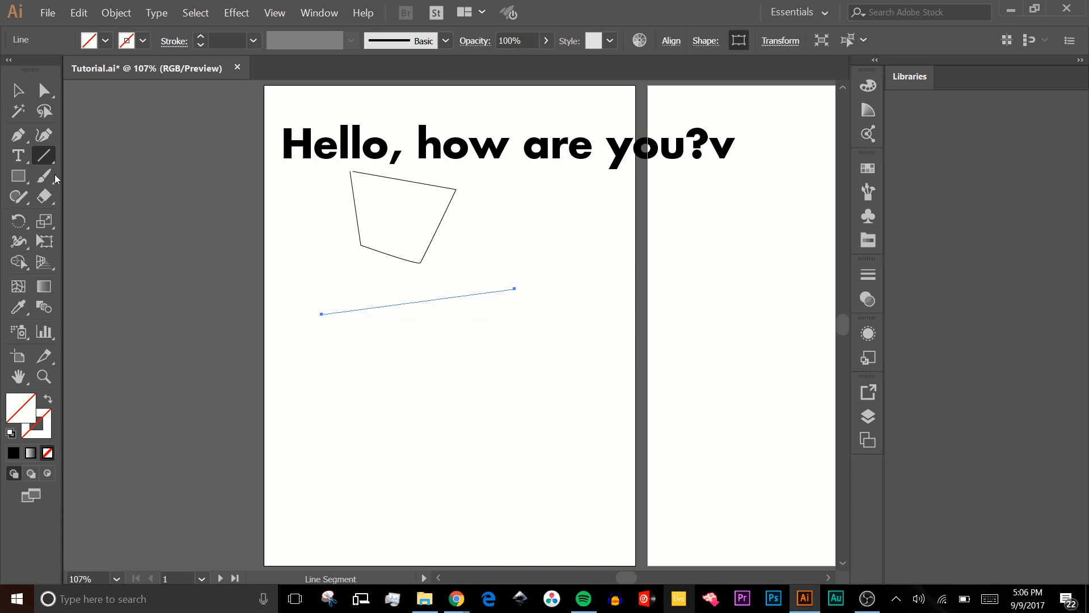
- Paint a short stroke that curves upward at its end below the outline and place the text "Hello" along it
click(53, 175)
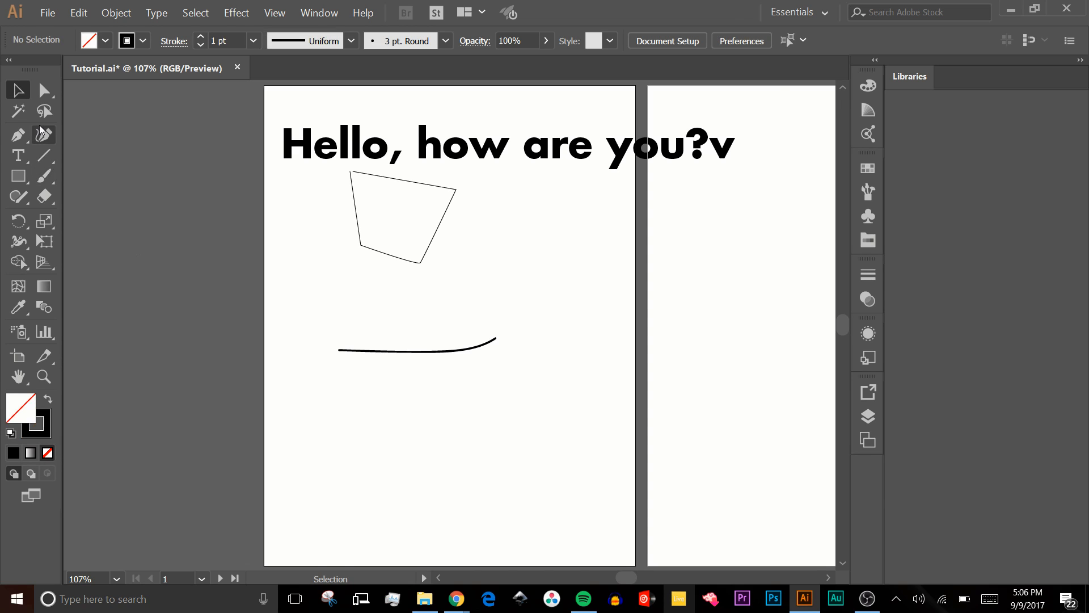
click(19, 155)
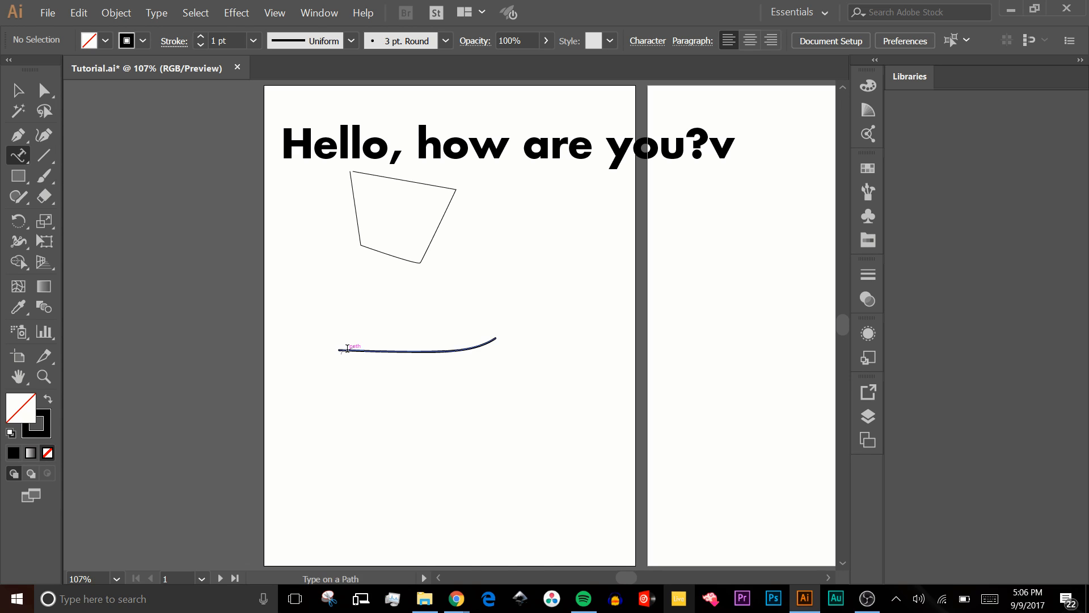
click(352, 342)
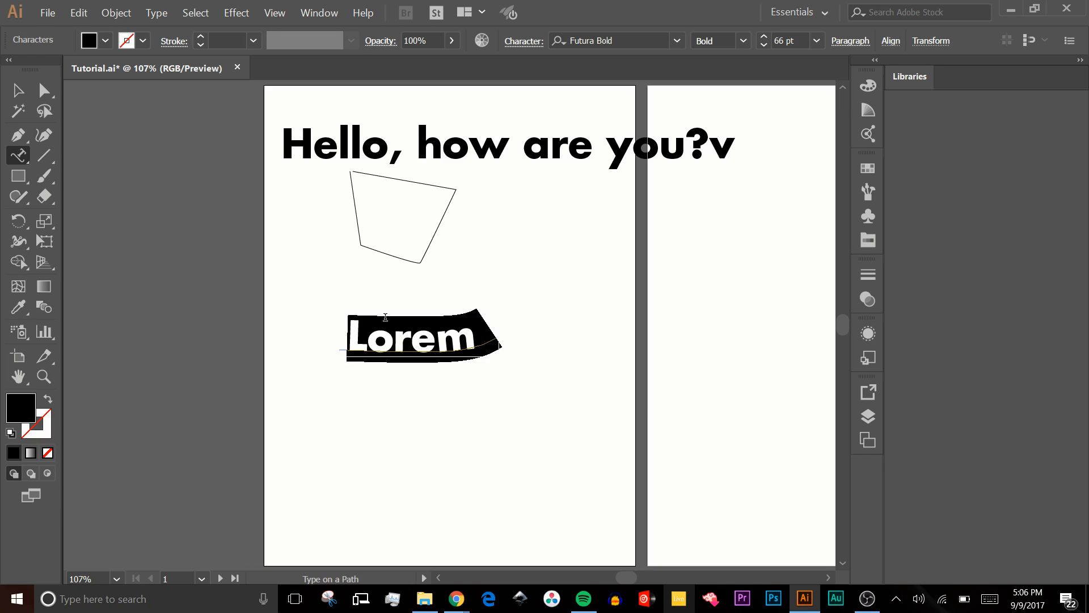
text(Hello)
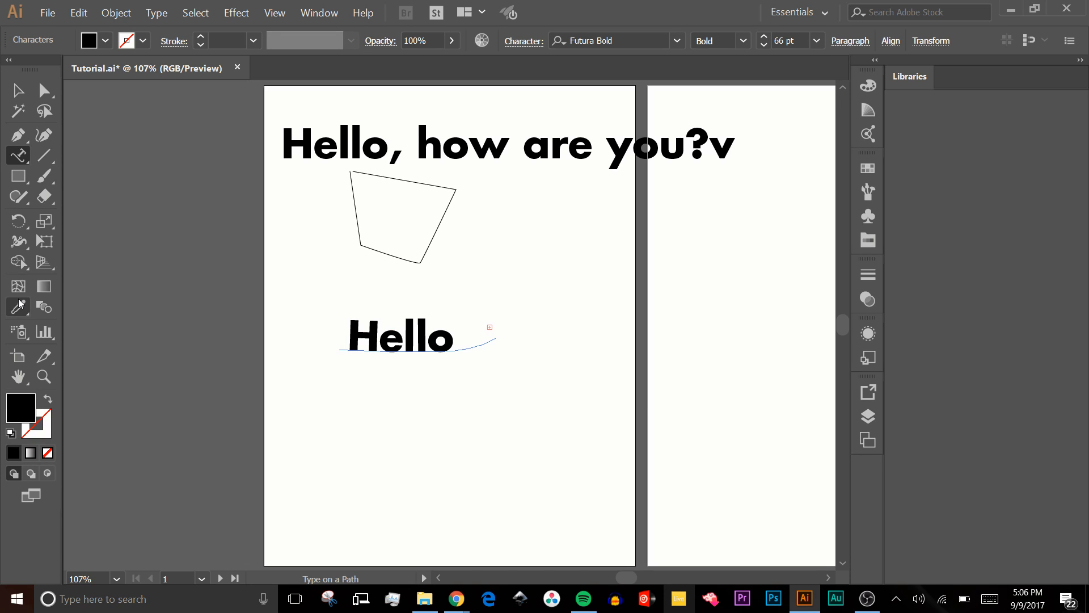
- Paint a long looping brush stroke below "Hello" and run the text "Hello how are you" along its path
click(44, 176)
mouse_move(371, 455)
mouse_down()
mouse_move(460, 408)
mouse_move(486, 516)
mouse_move(491, 439)
mouse_up()
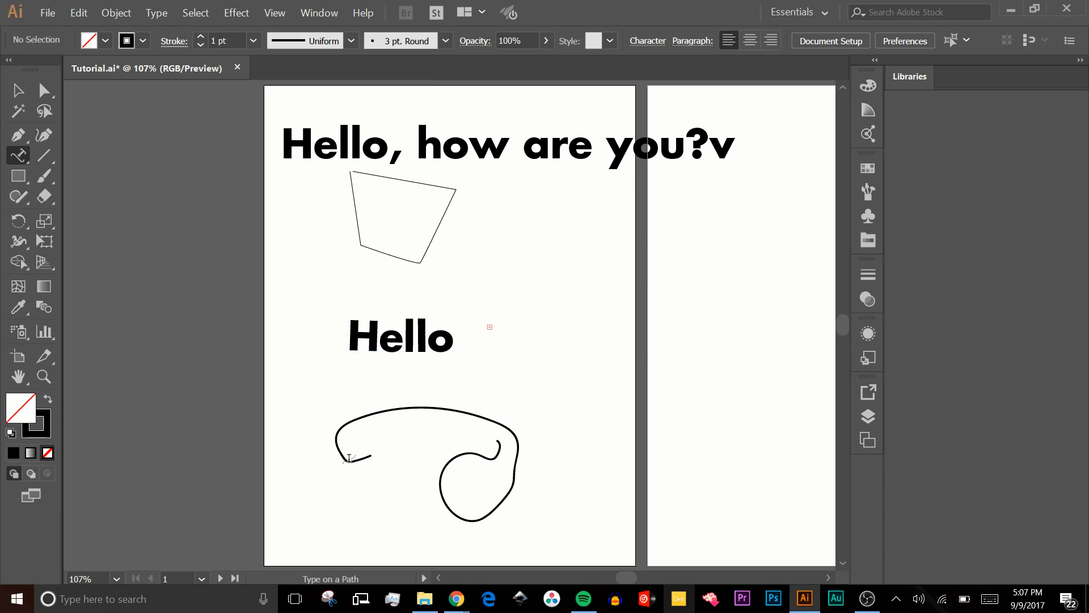
click(350, 466)
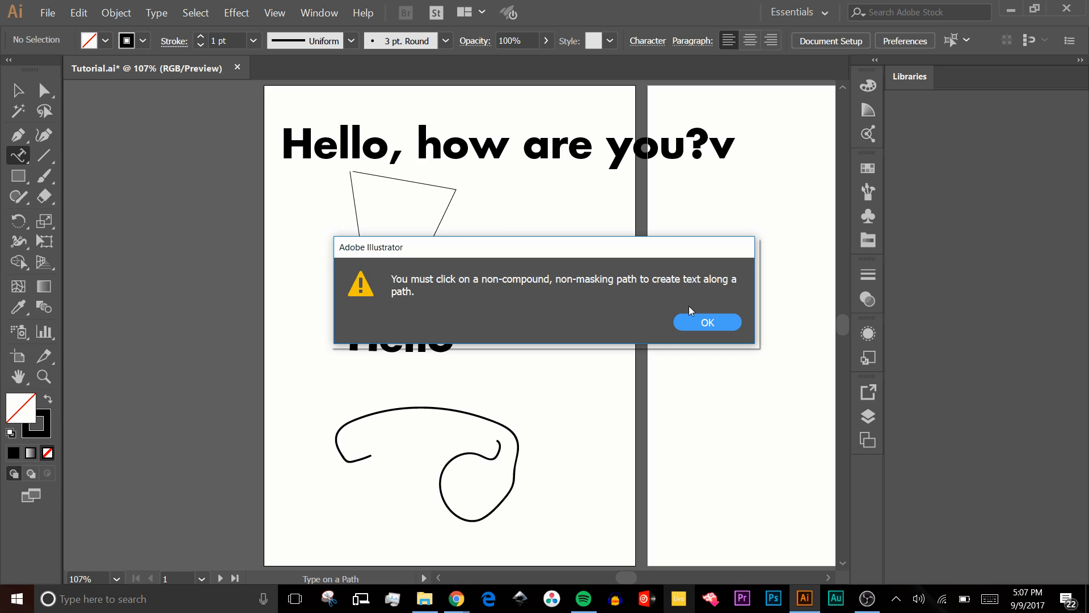
key(Return)
click(389, 401)
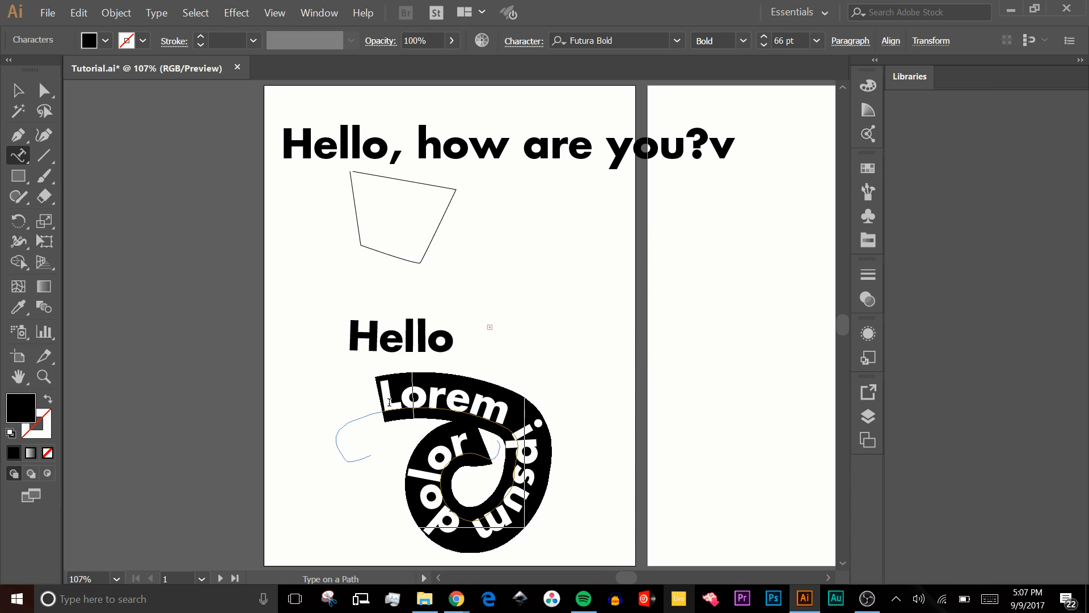
text(Hello how are you)
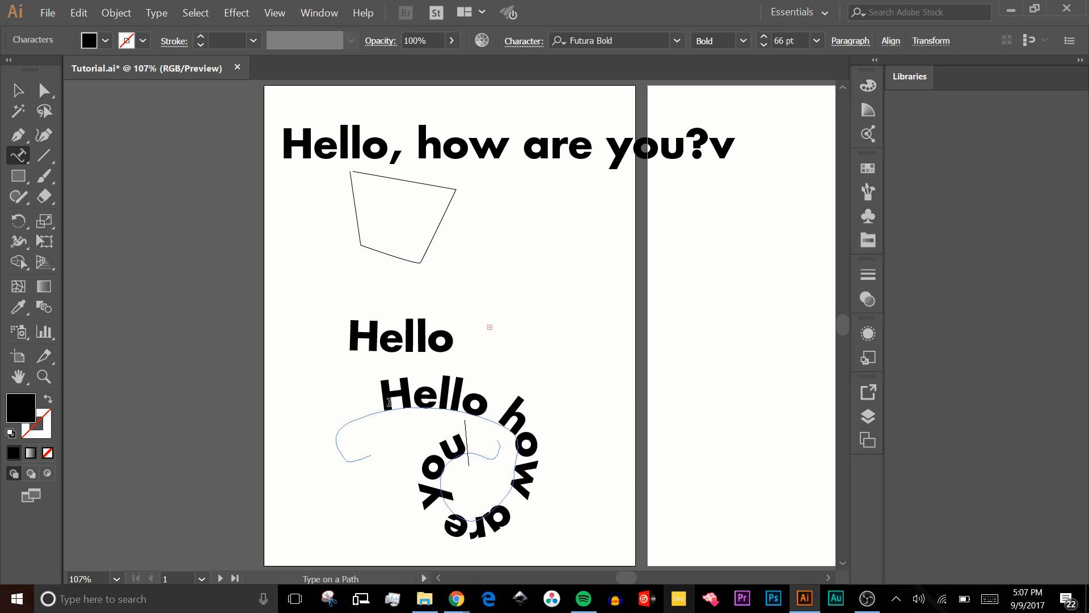
text(.)
key(BackSpace)
- Add the vertical text "if you want ot type this way" beside the artboard with the Vertical Type tool
scroll(389, 402, up, 1)
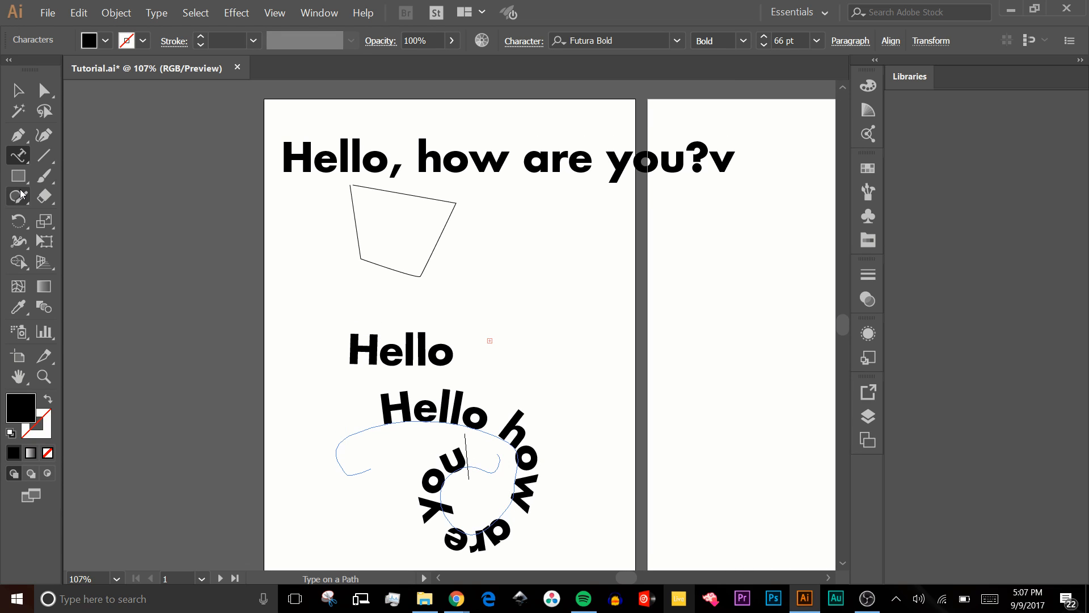
click(21, 149)
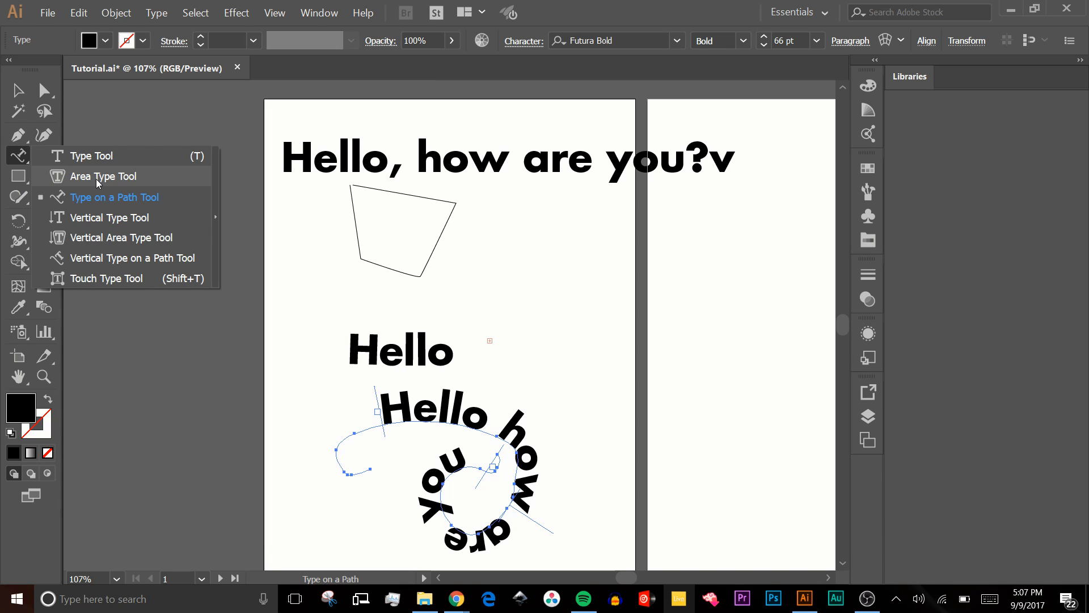
click(114, 213)
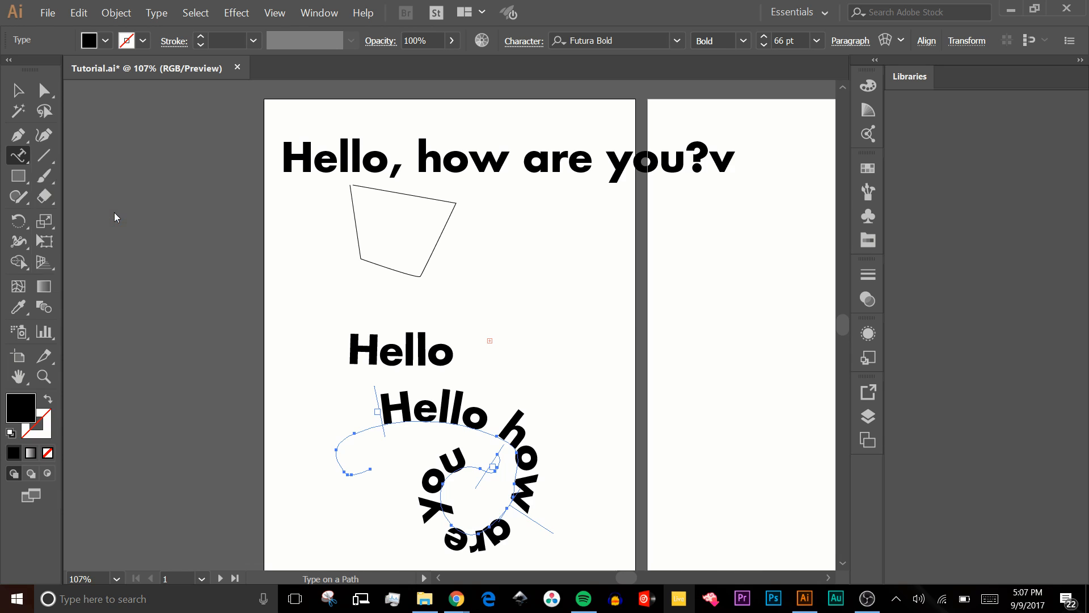
click(114, 213)
click(519, 246)
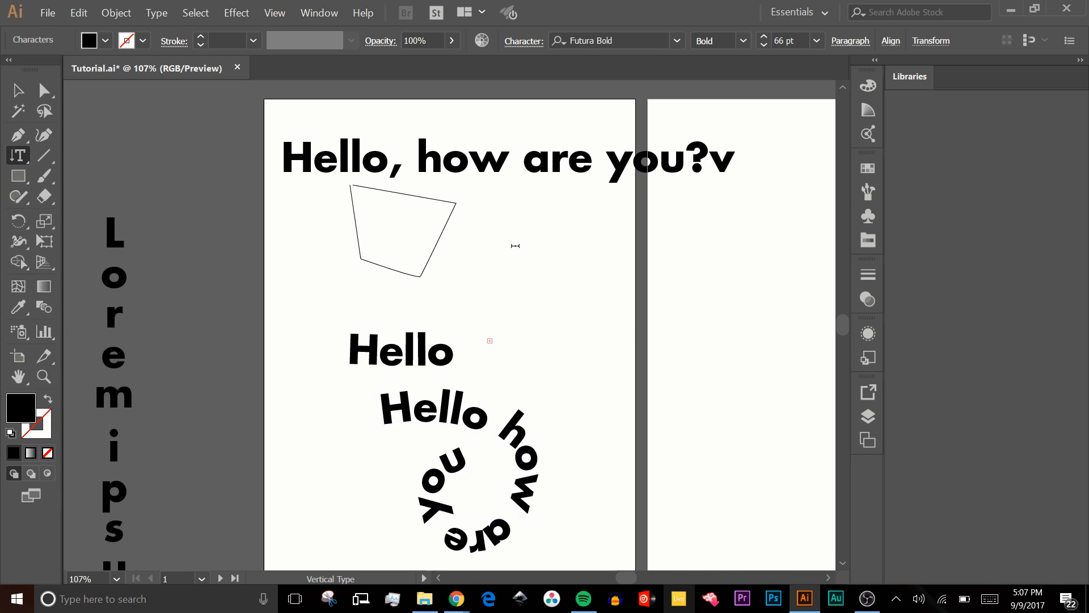
text(owqijf)
key(BackSpace)
key(BackSpace)
key(BackSpace)
key(BackSpace)
key(BackSpace)
key(BackSpace)
key(BackSpace)
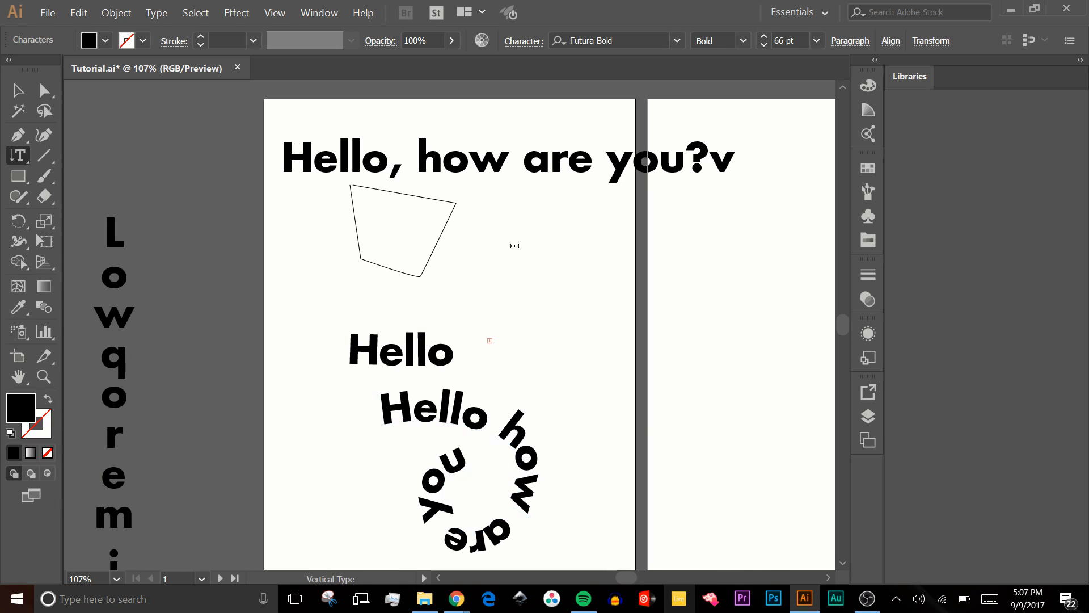
text(if you want )
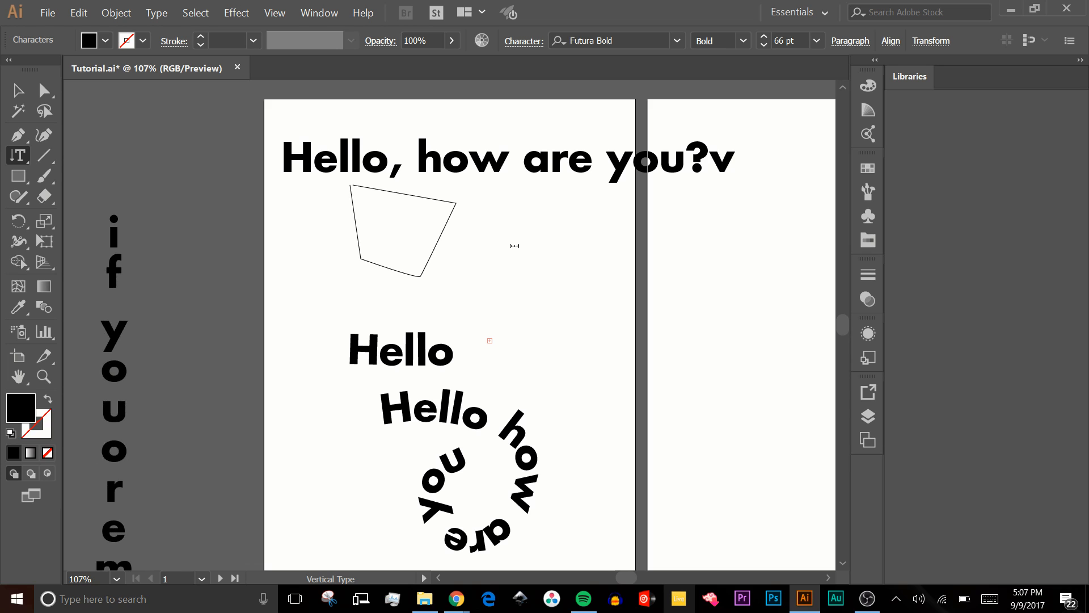
text(ot type this )
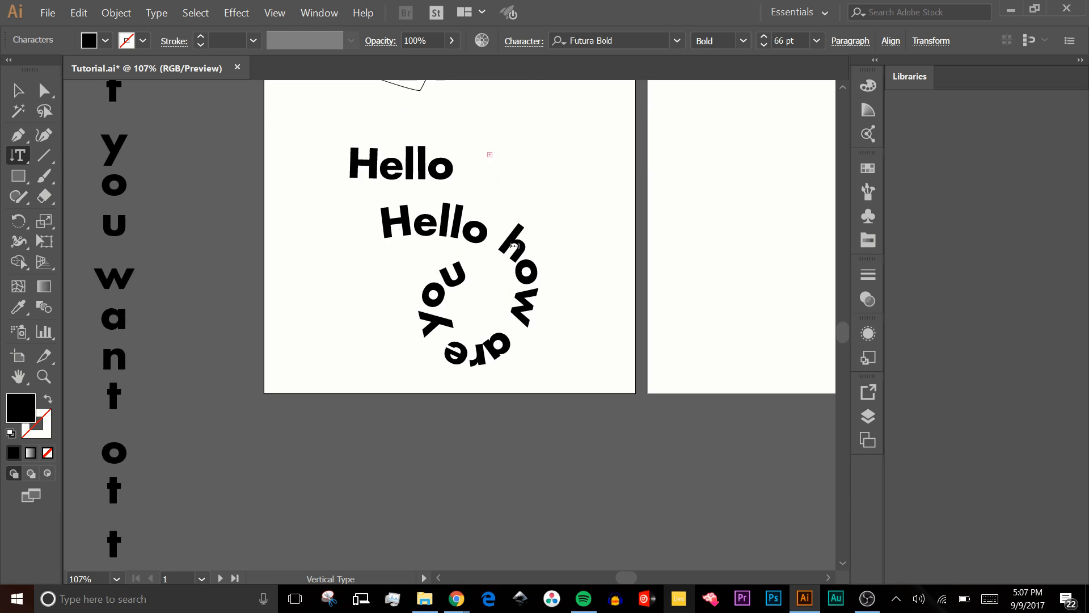
text(way)
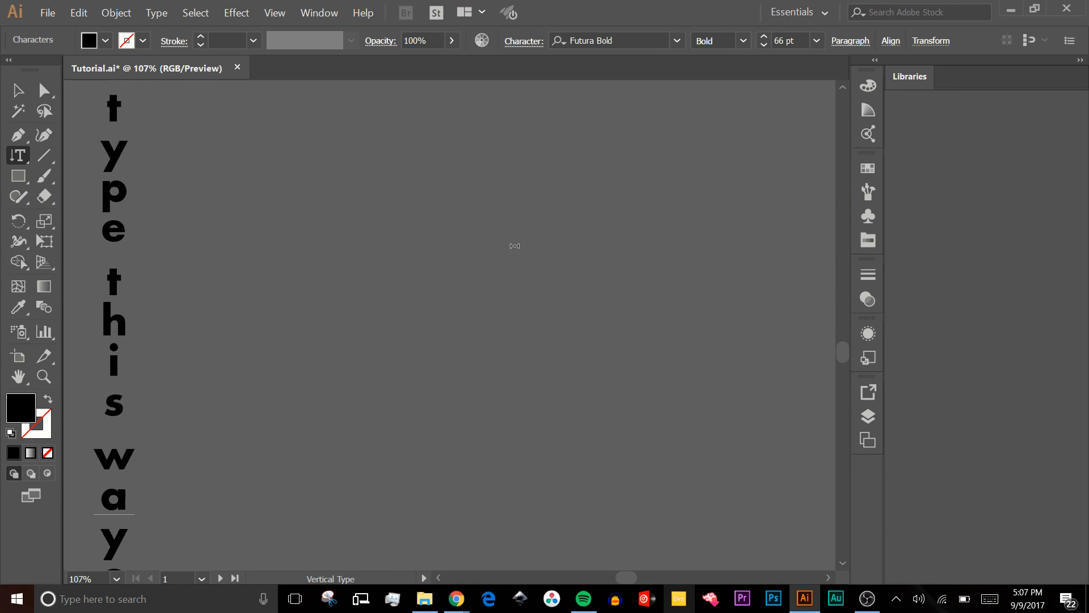
- Erase all characters of the vertical text beside the artboard, including the leftover placeholder letters
key(BackSpace)
key(BackSpace)
key(BackSpace)
key(BackSpace)
key(BackSpace)
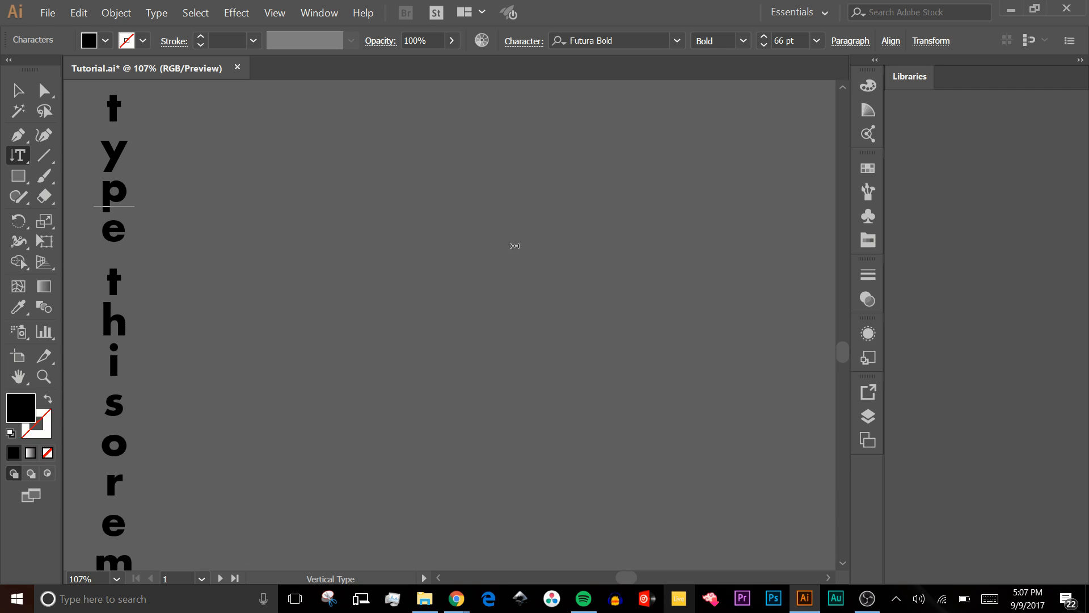
key(BackSpace)
key(BackSpace)
key(BackSpace)
key(BackSpace)
key(BackSpace)
key(BackSpace)
key(BackSpace)
key(BackSpace)
key(BackSpace)
key(BackSpace)
key(BackSpace)
key(BackSpace)
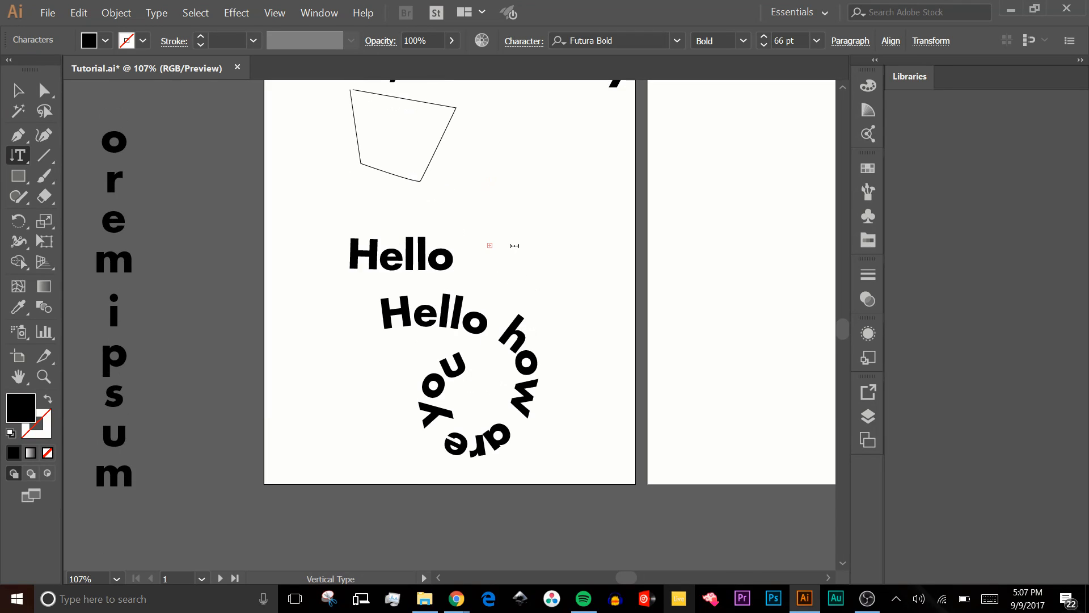
key(Down)
key(Down)
key(Down)
key(Down)
key(Down)
key(Down)
key(Down)
key(Down)
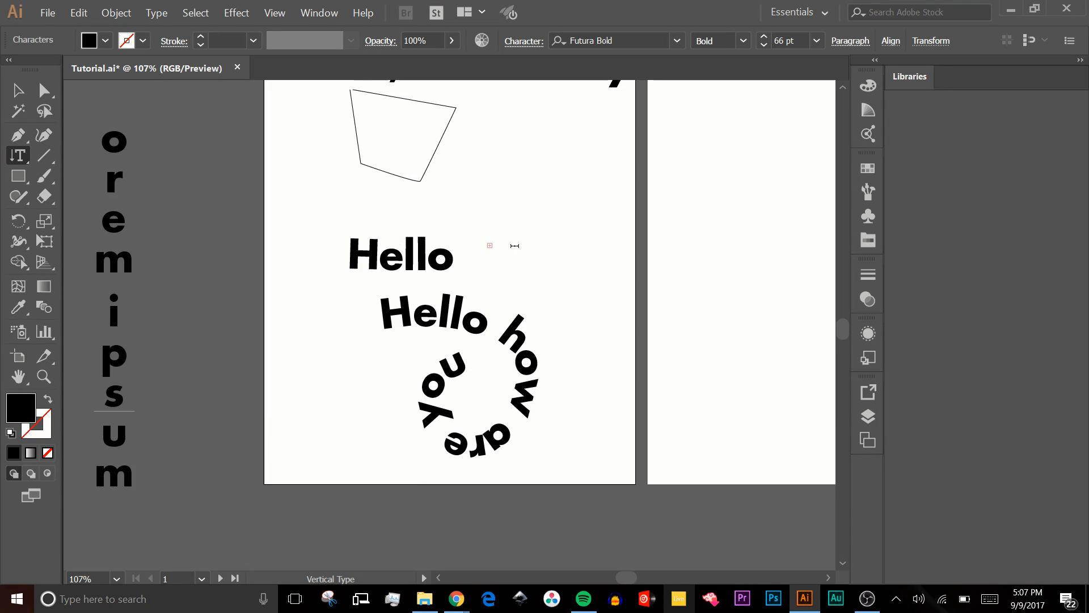
key(BackSpace)
key(BackSpace)
key(BackSpace)
key(BackSpace)
key(BackSpace)
key(BackSpace)
key(BackSpace)
key(BackSpace)
key(BackSpace)
key(BackSpace)
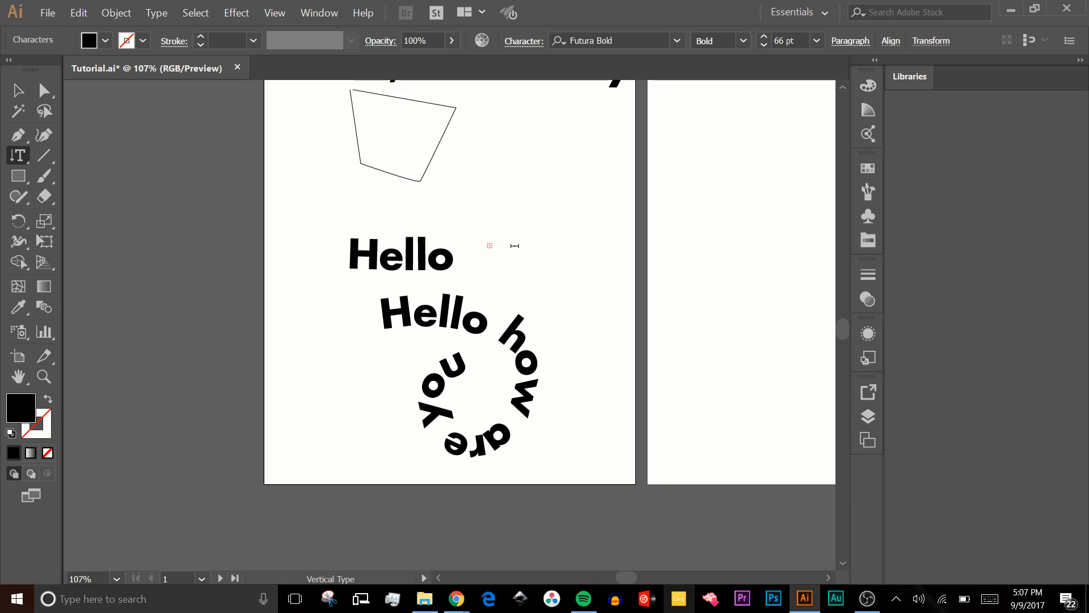
- Select all the artwork on the first artboard and delete it
scroll(230, 238, up, 3)
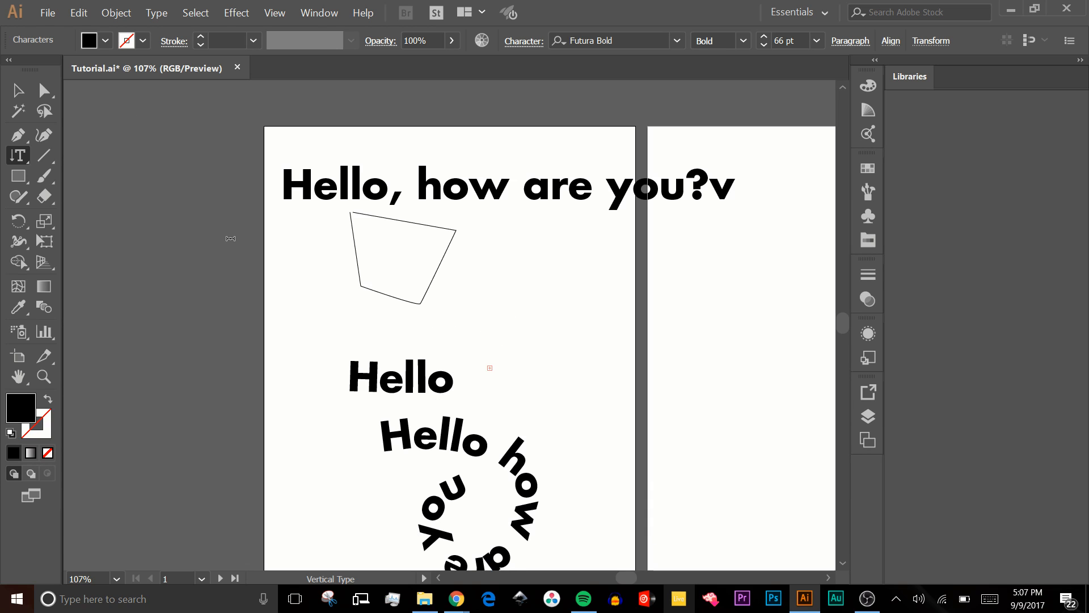
drag(612, 575, 623, 579)
click(19, 90)
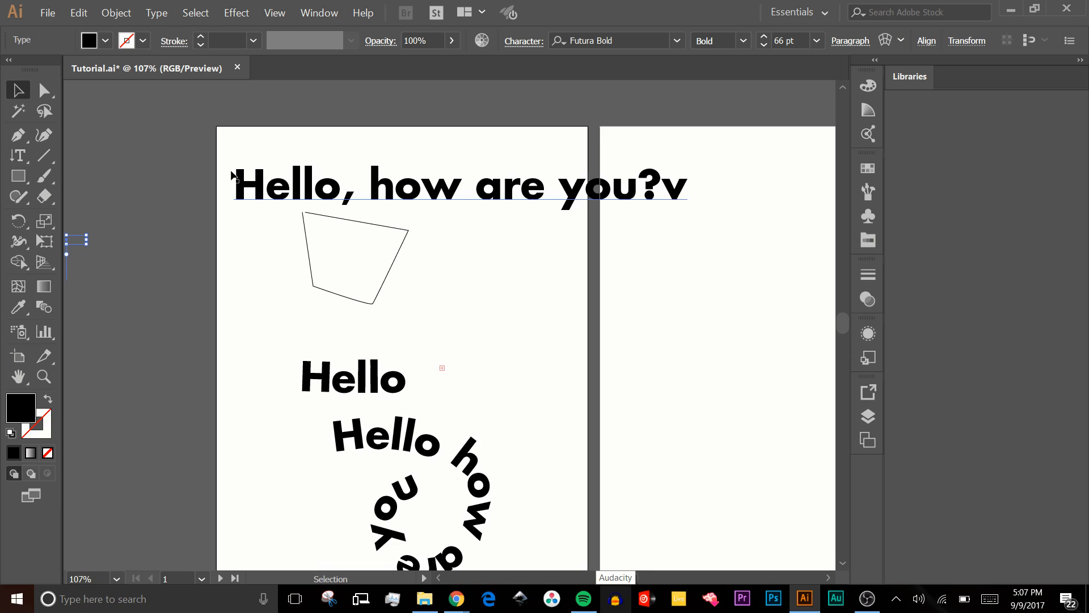
drag(206, 126, 679, 524)
key(Delete)
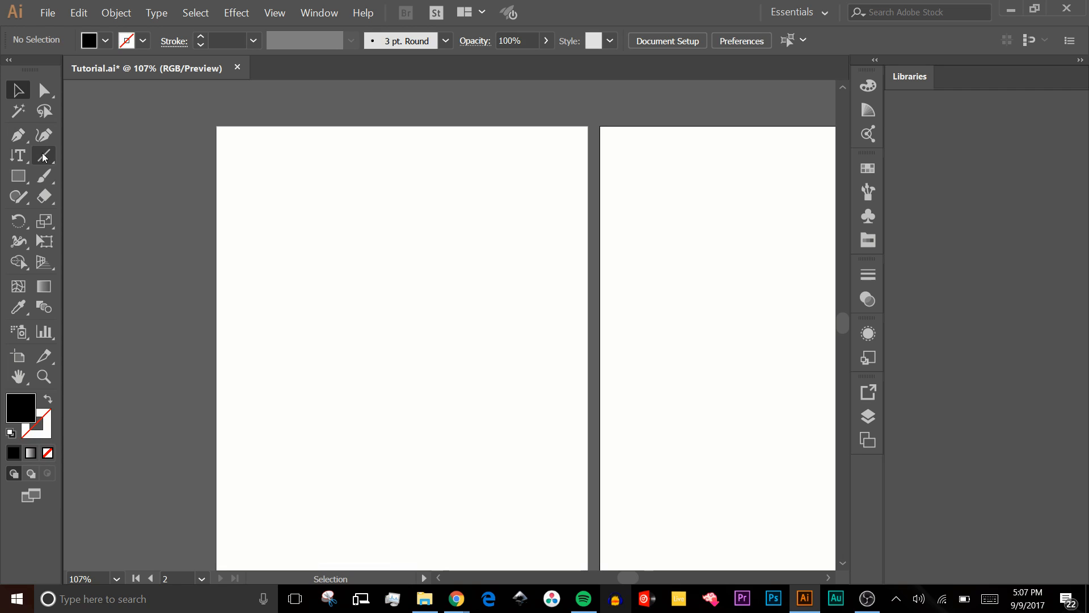
- Draw an open arch with two smooth anchor points across the upper artboard, ending at about X 6.44 in, Y 3.61 in
key(p)
click(240, 305)
click(282, 262)
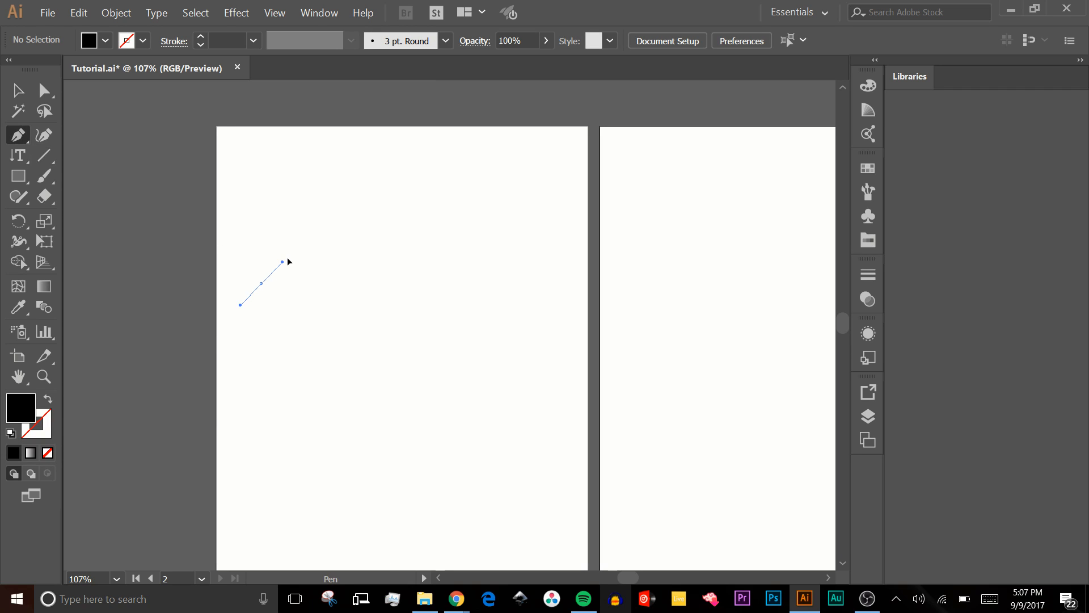
drag(287, 259, 321, 217)
drag(497, 283, 575, 348)
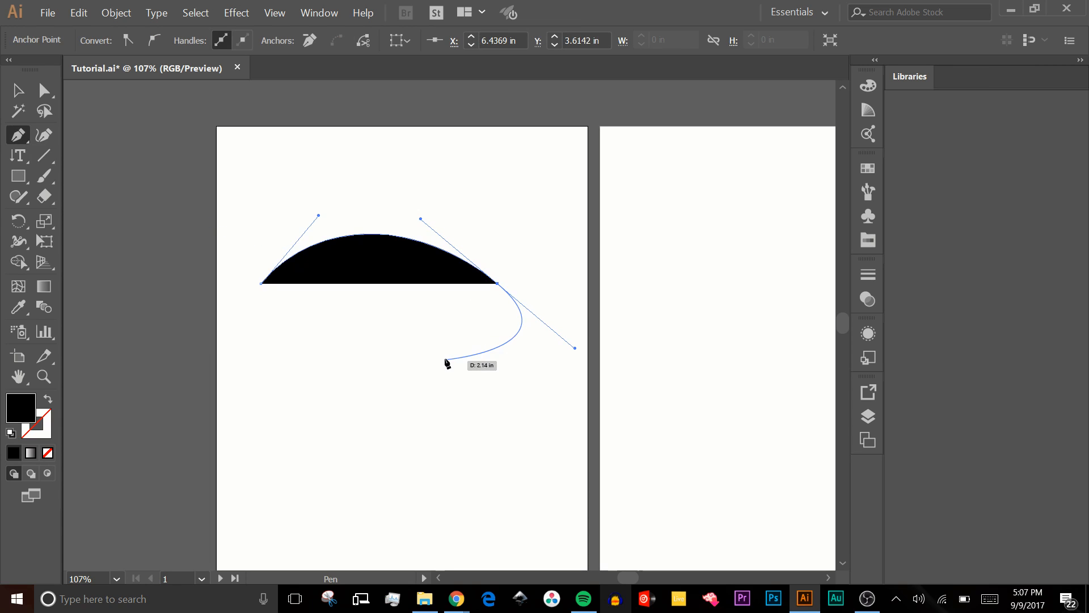
key(Escape)
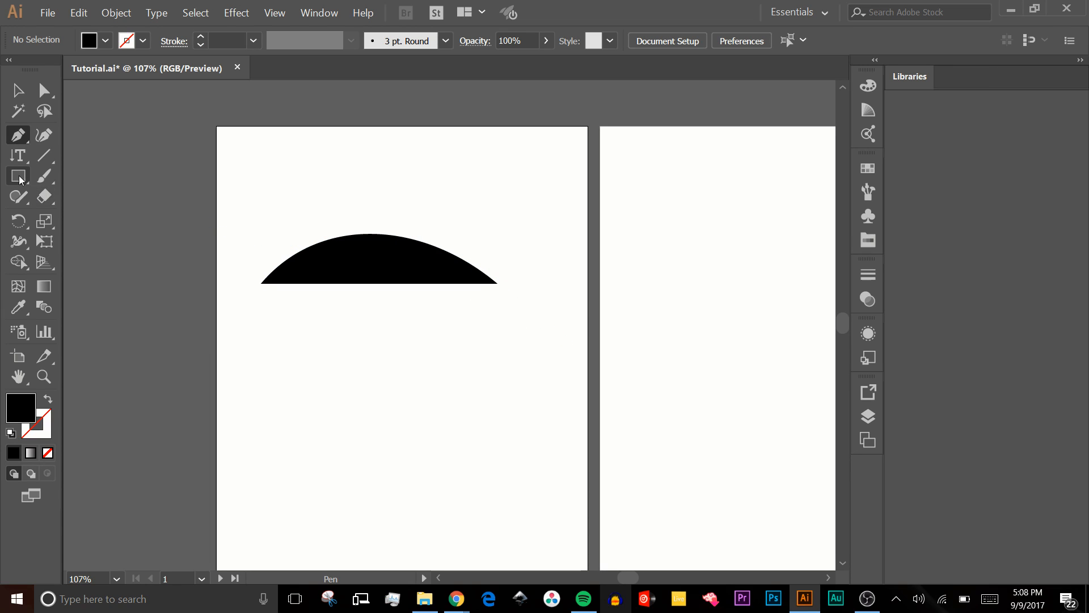
- Place the text "Hello World" along the arch with the Type on a Path tool and deselect it
drag(18, 155, 110, 195)
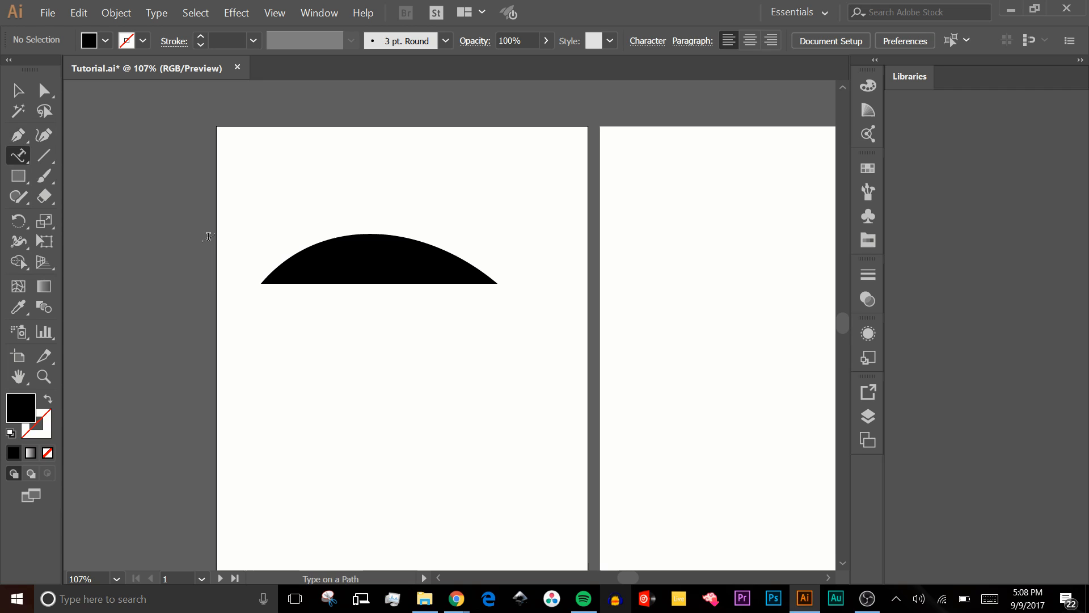
click(262, 276)
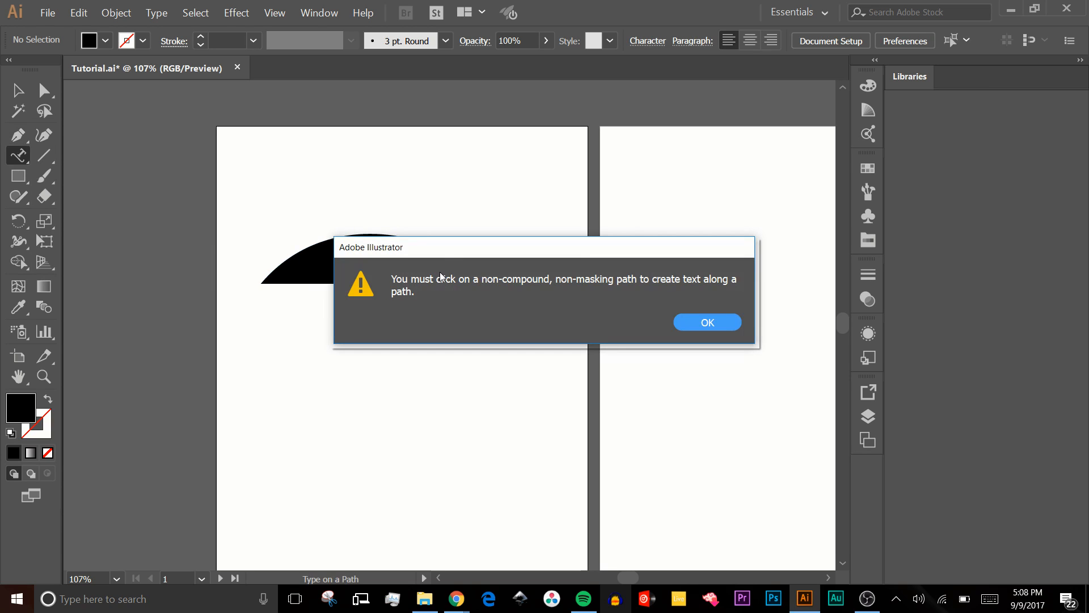
key(Return)
click(273, 268)
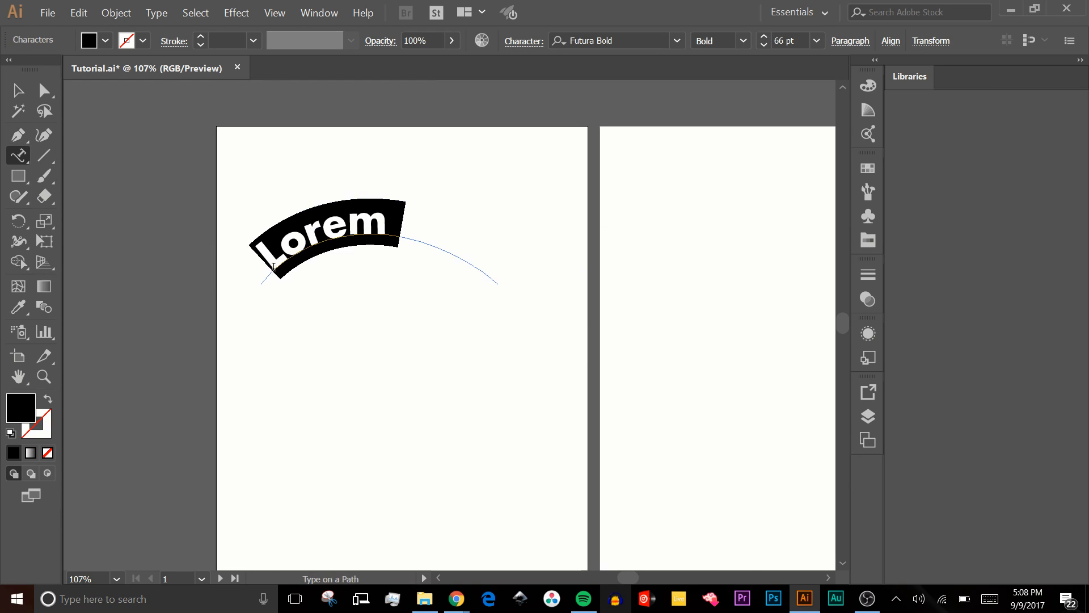
text(Hellow)
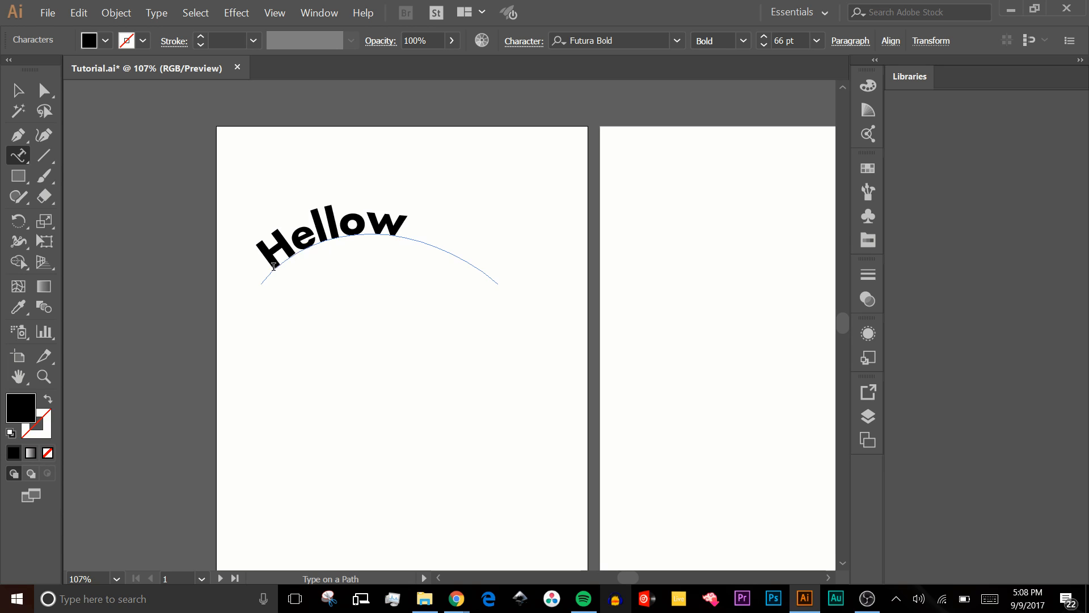
key(BackSpace)
text(World)
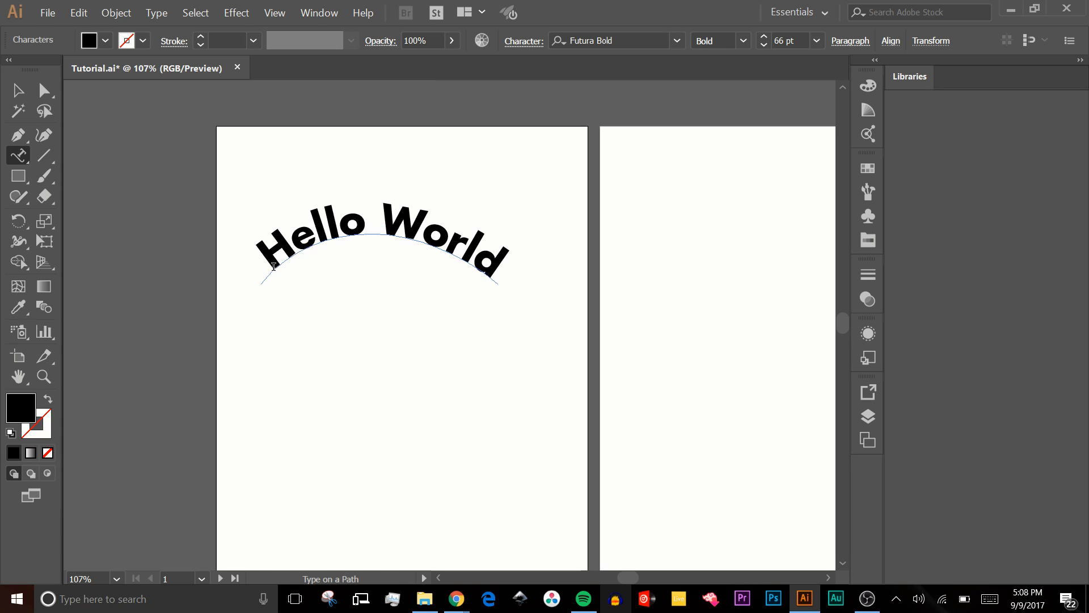
click(17, 90)
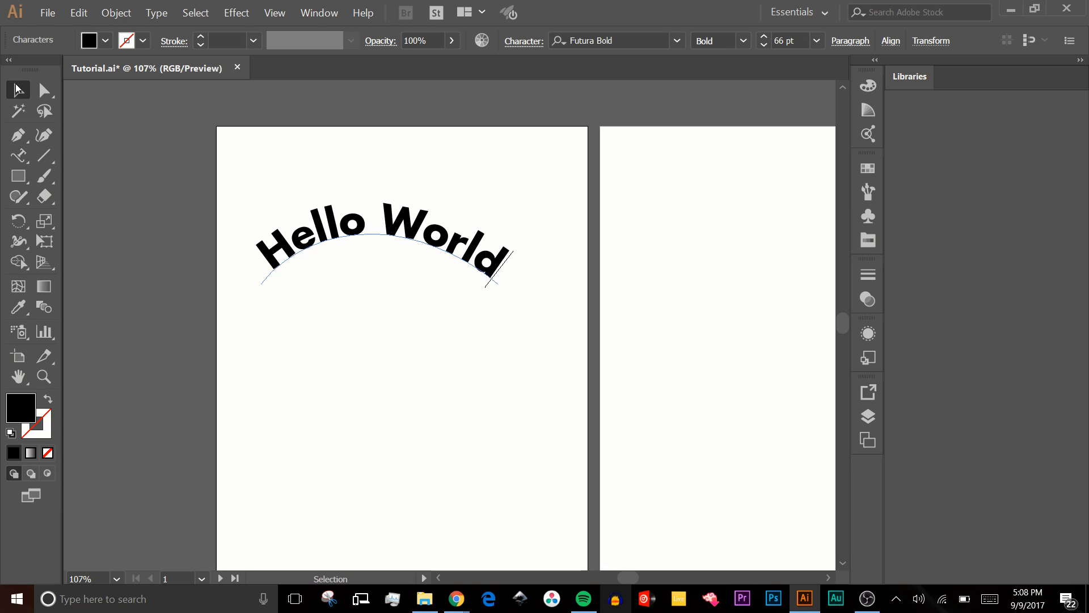
click(363, 239)
click(365, 241)
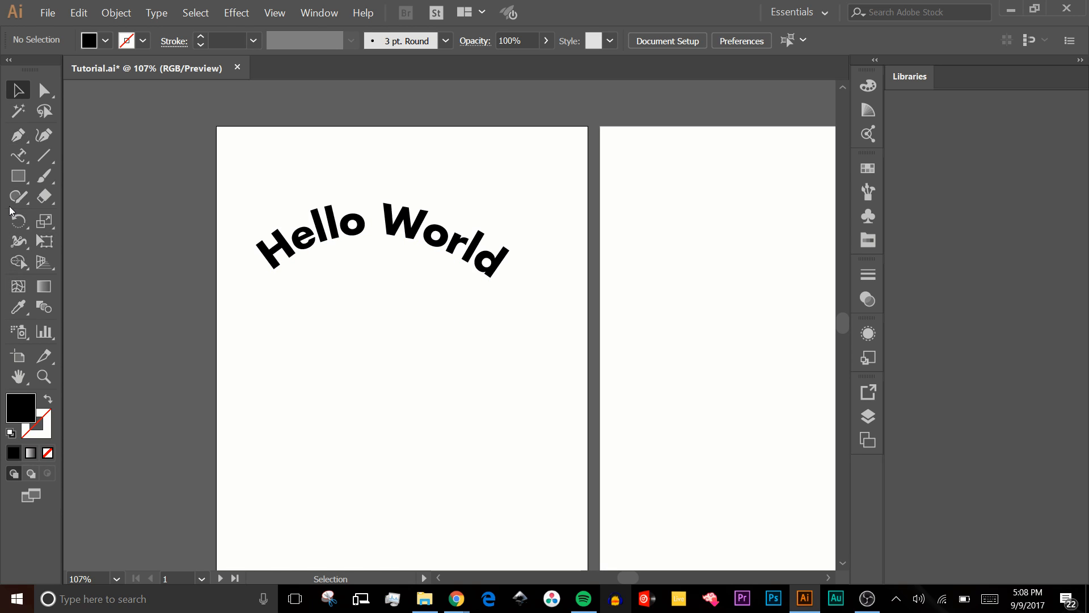
- Add a straight horizontal line of text reading "Hello World" below the arched text with the Type tool
click(21, 165)
click(85, 195)
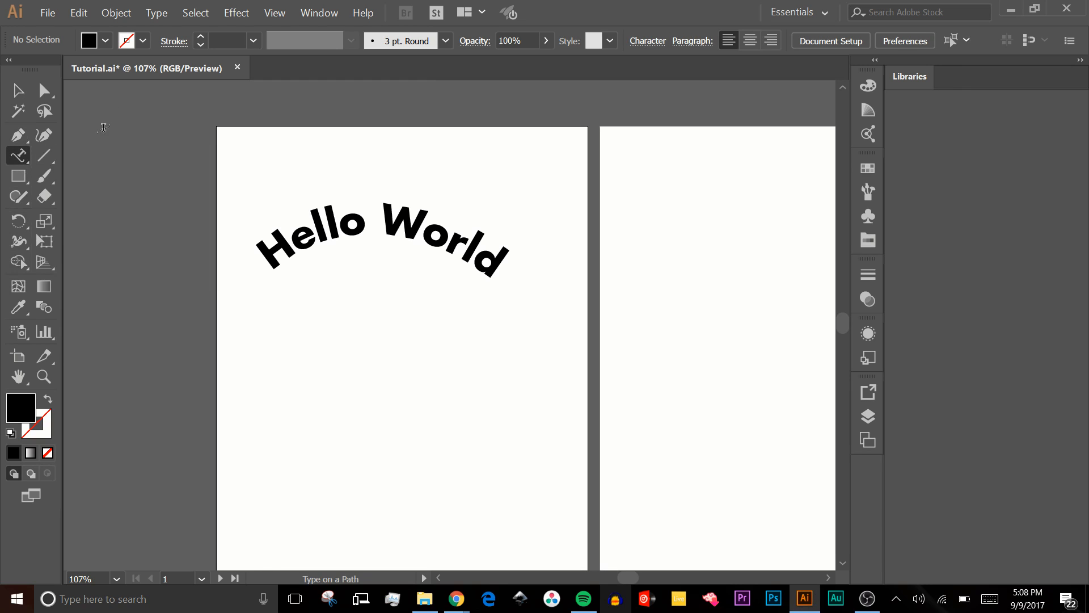
click(23, 155)
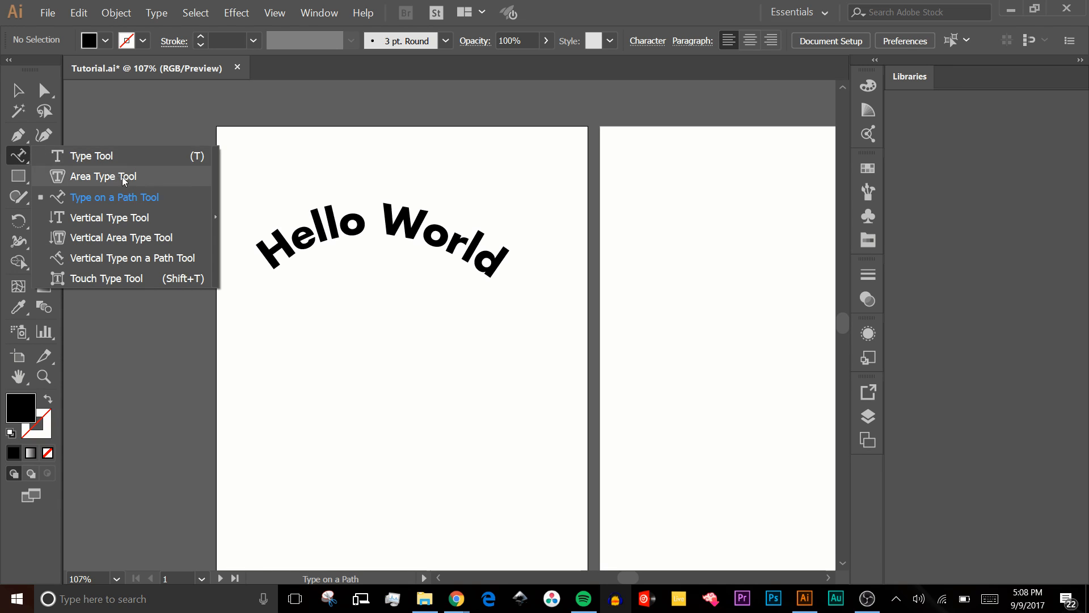
click(121, 154)
click(306, 341)
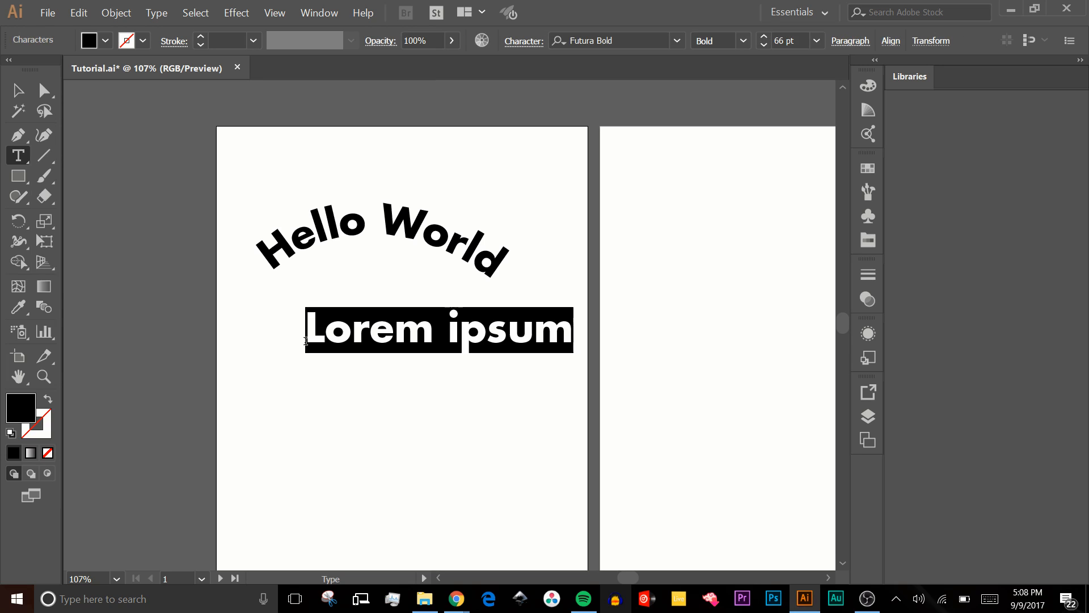
text(Hello Worl)
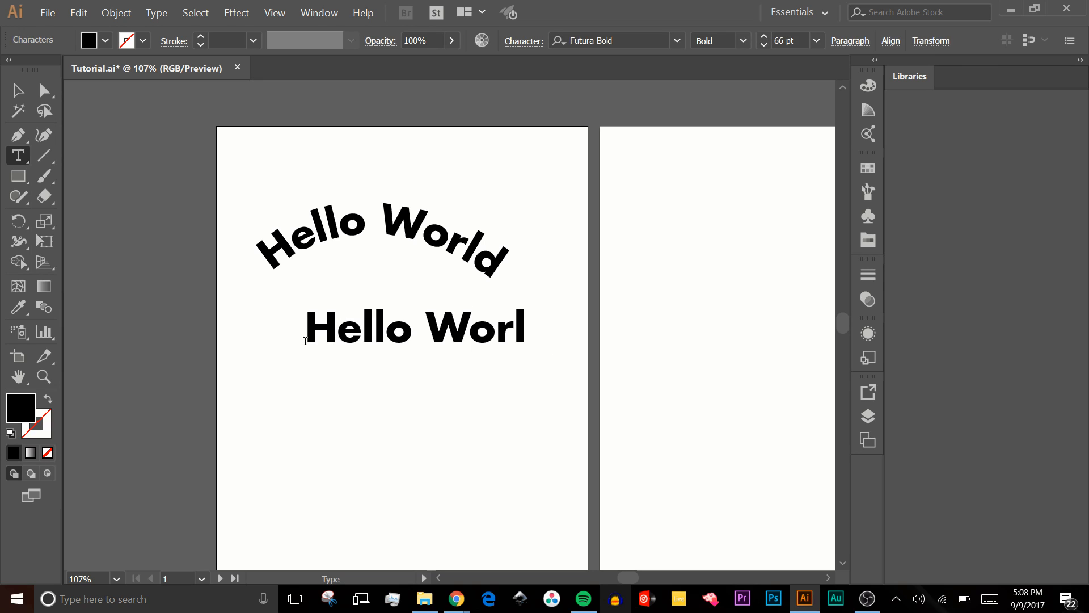
text(d)
key(Escape)
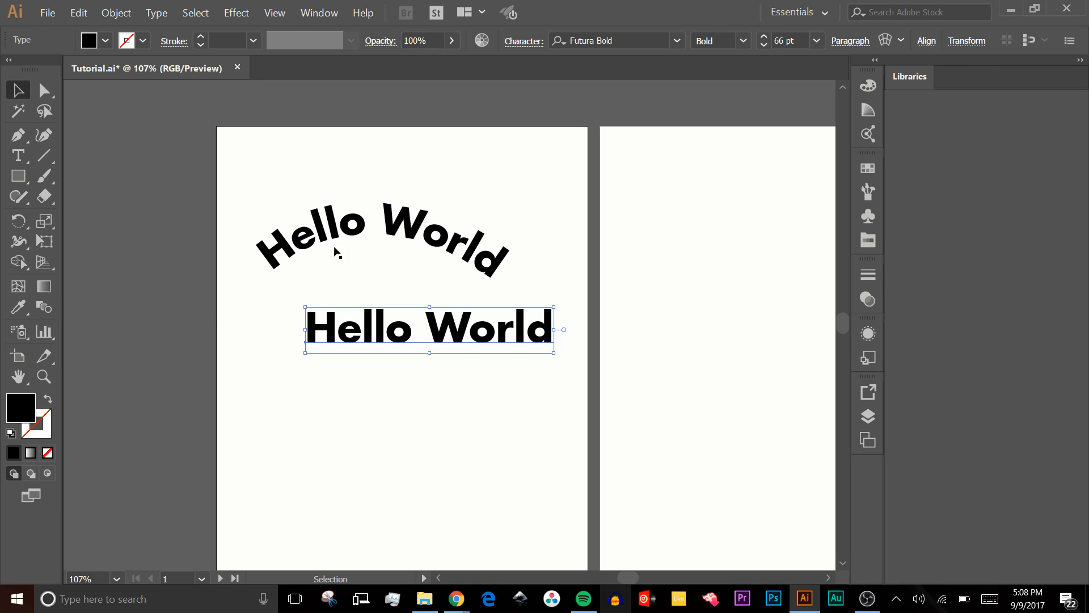
click(116, 13)
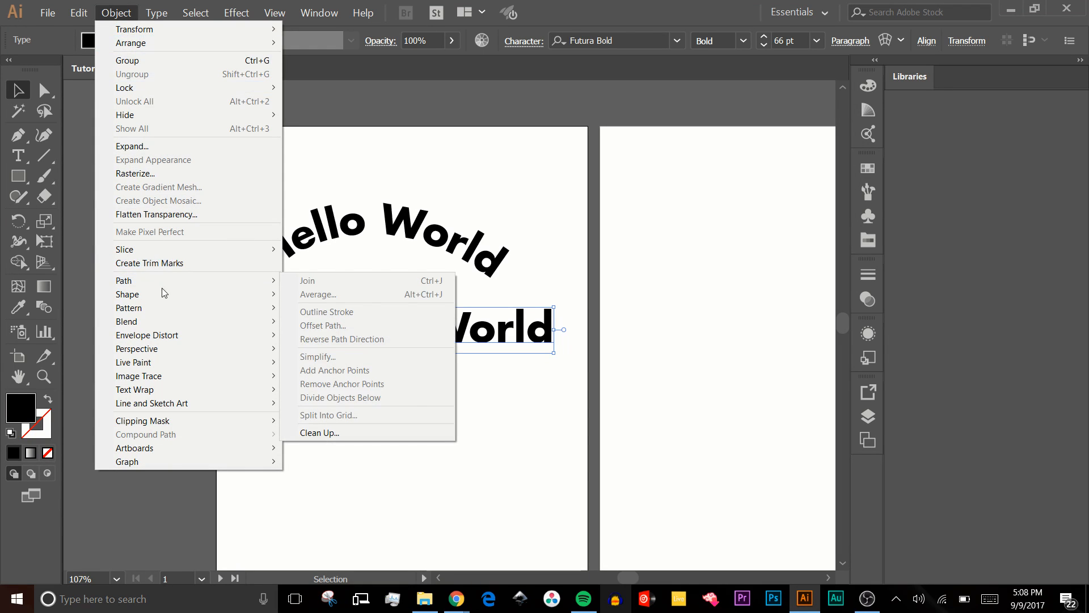
mouse_move(166, 295)
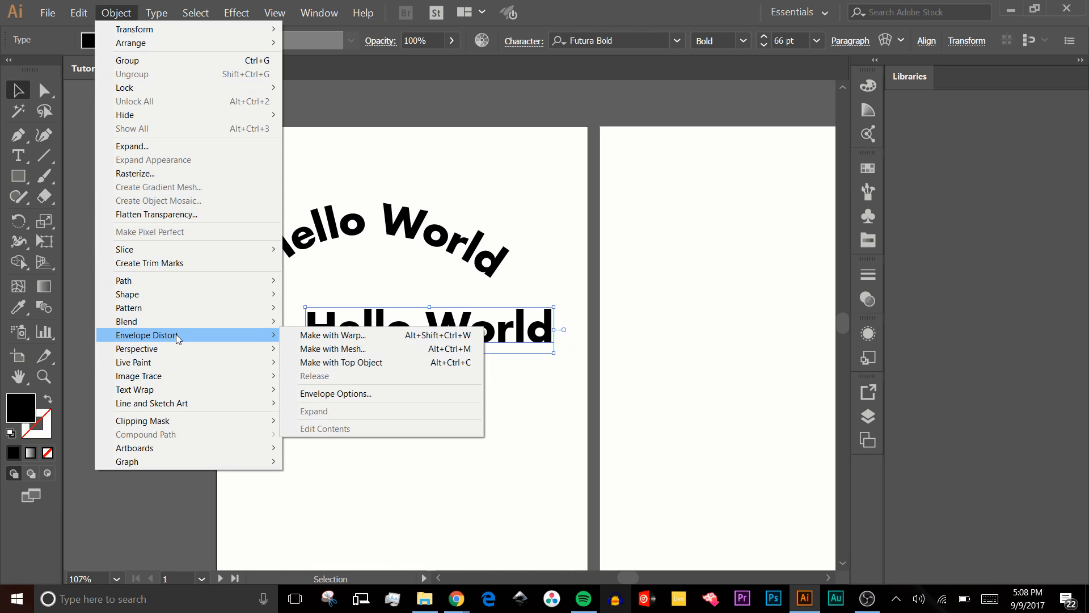
mouse_move(178, 351)
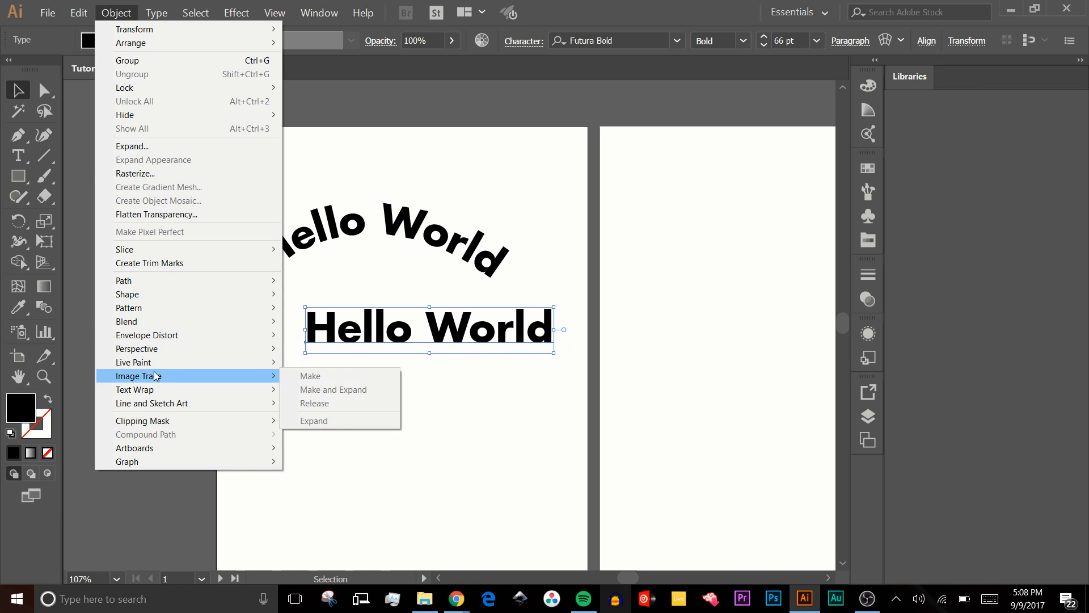
mouse_move(164, 409)
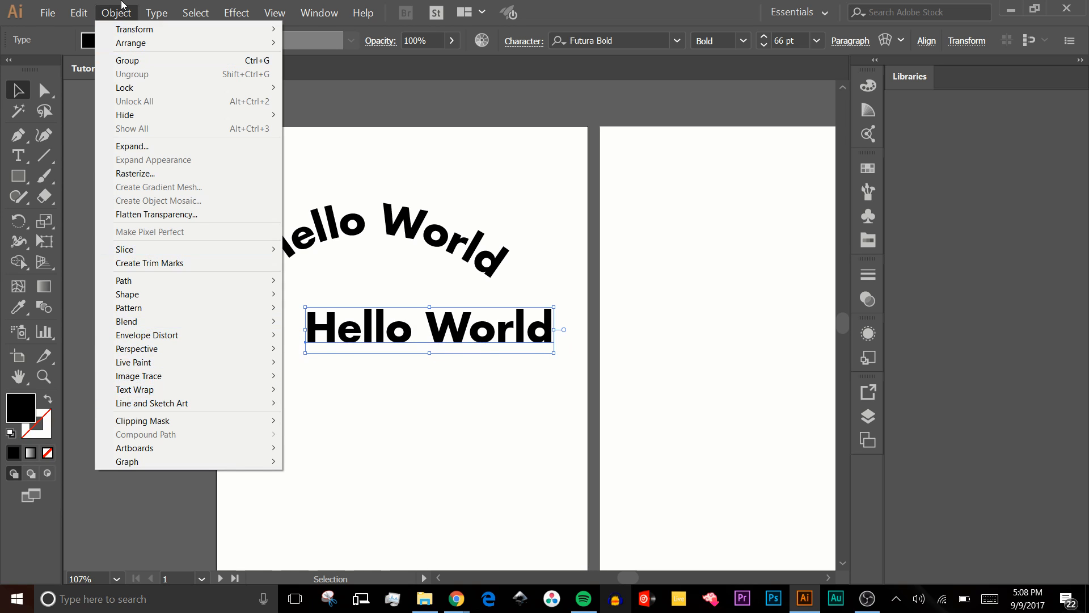
mouse_move(159, 12)
mouse_move(88, 13)
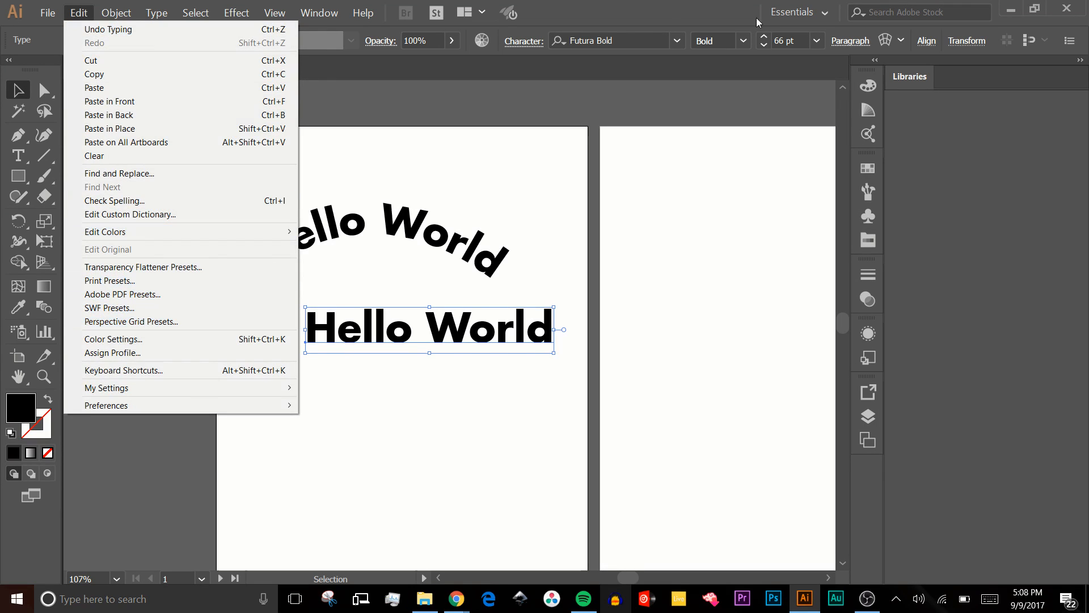
click(887, 11)
text(waro)
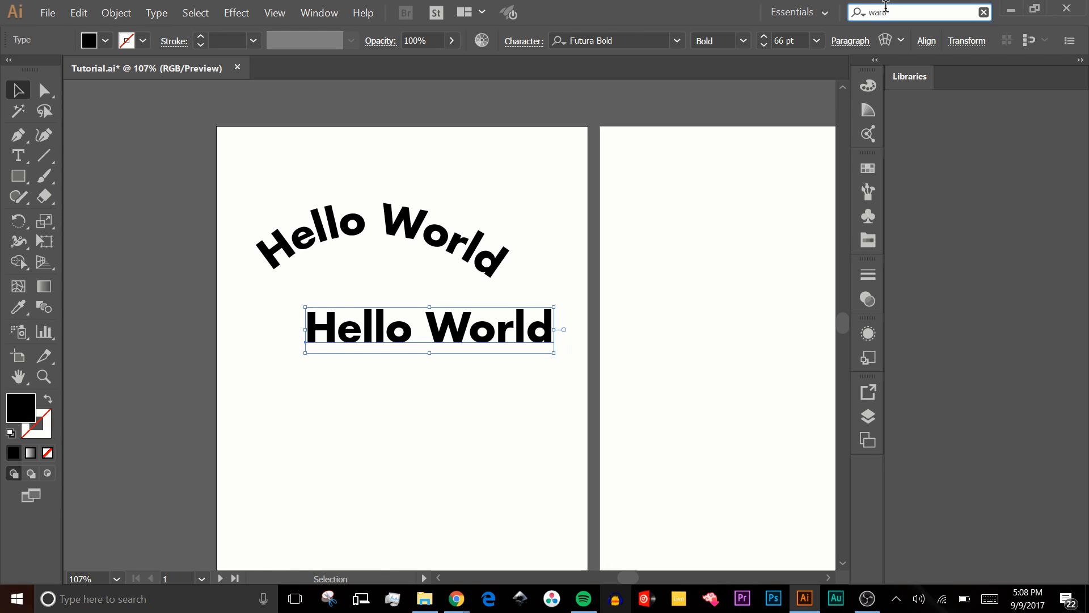
click(887, 40)
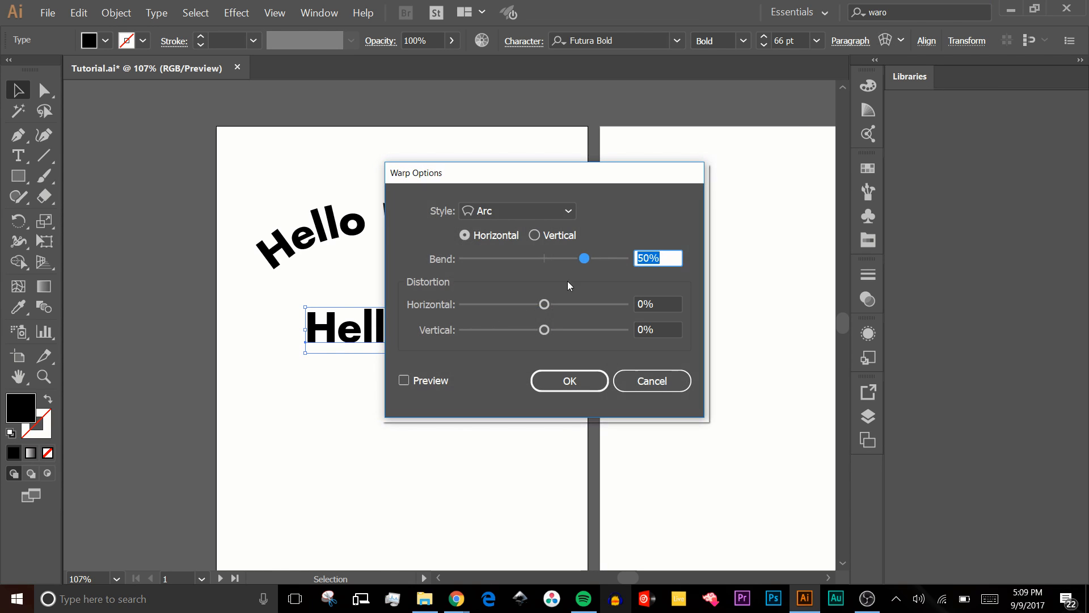
click(646, 380)
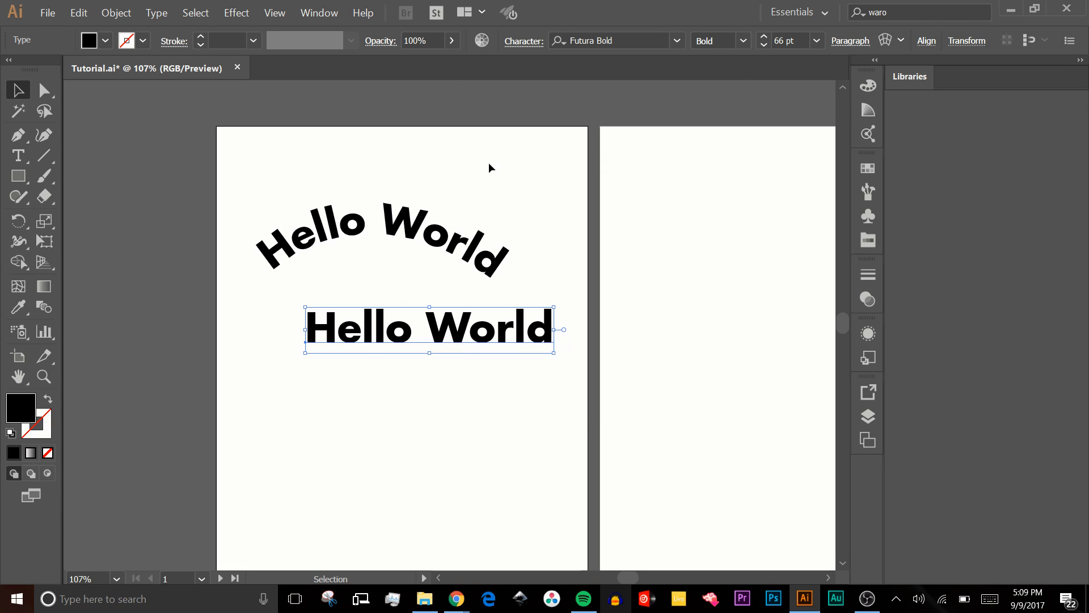
- Start an Arc envelope warp on the straight "Hello World" with preview on, trying distortions of 10% horizontal and 9% vertical
click(886, 40)
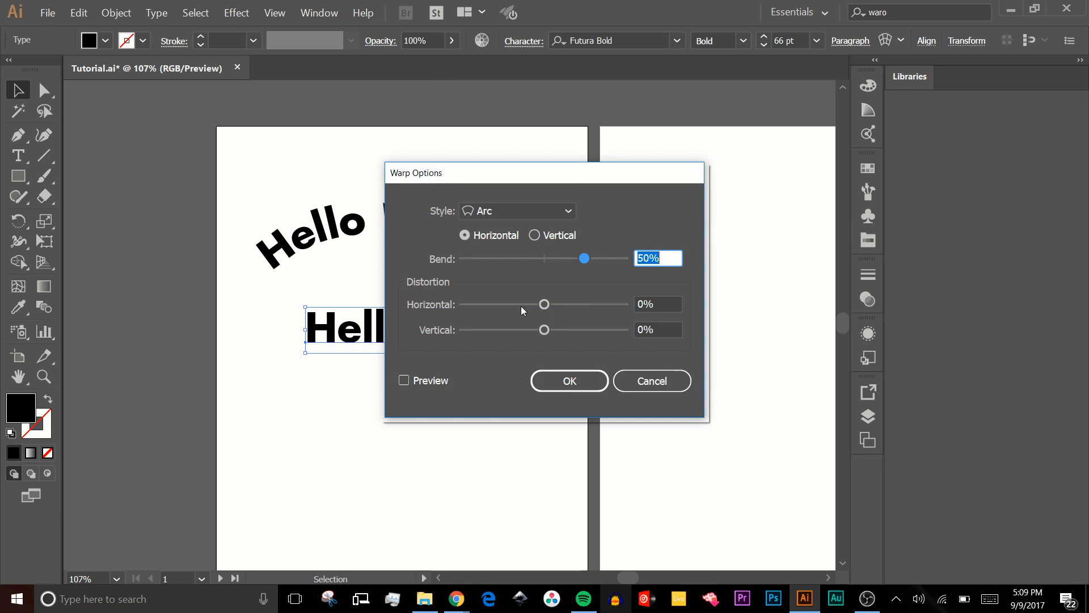
drag(543, 304, 585, 302)
drag(596, 303, 584, 304)
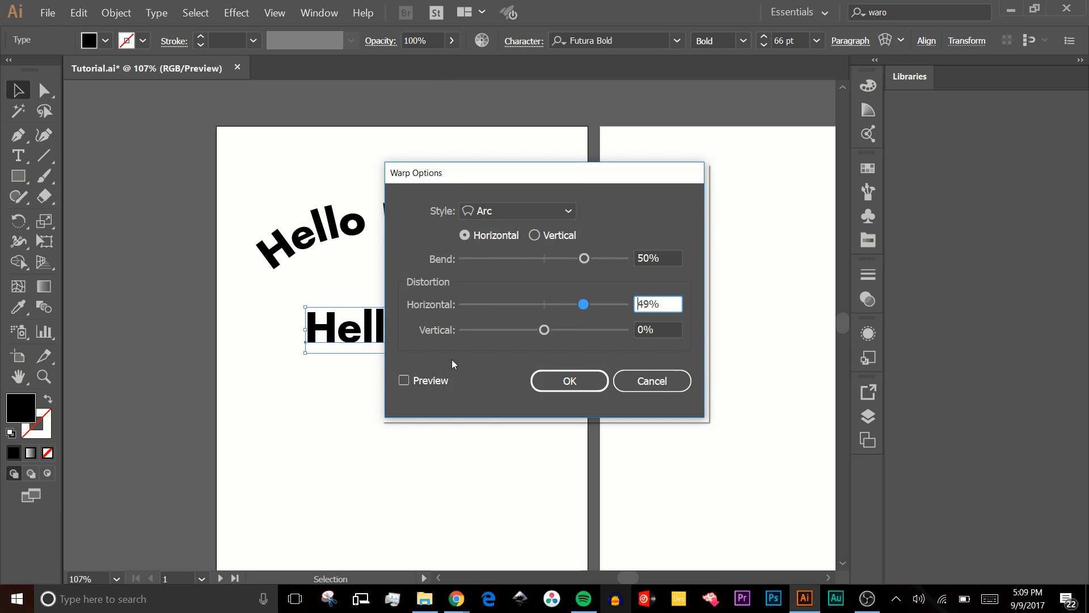
click(437, 380)
drag(480, 177, 659, 123)
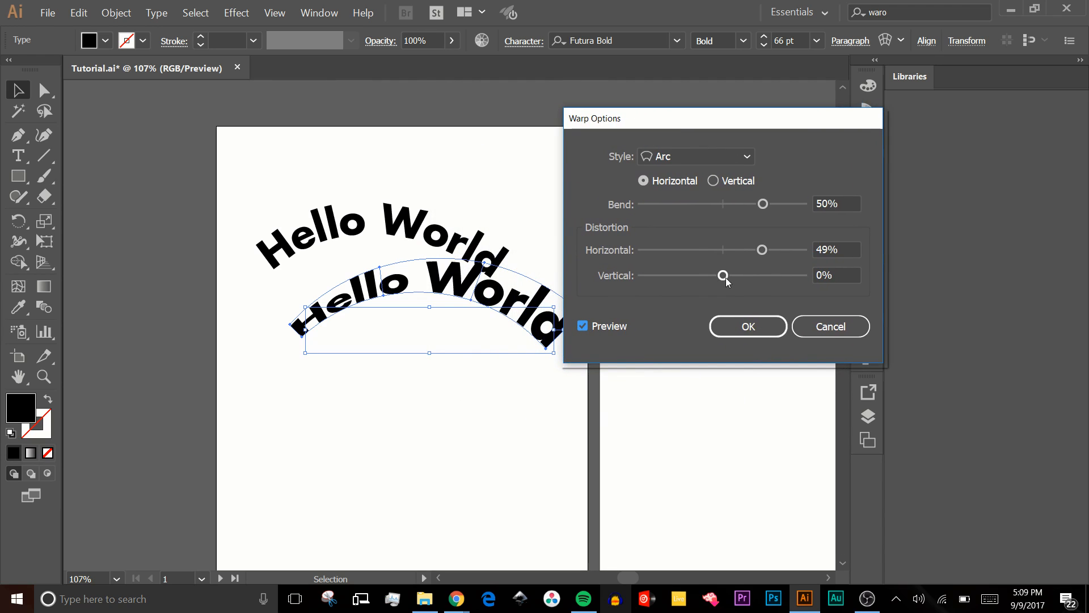
mouse_move(724, 276)
mouse_down()
mouse_move(778, 274)
mouse_move(733, 275)
mouse_up()
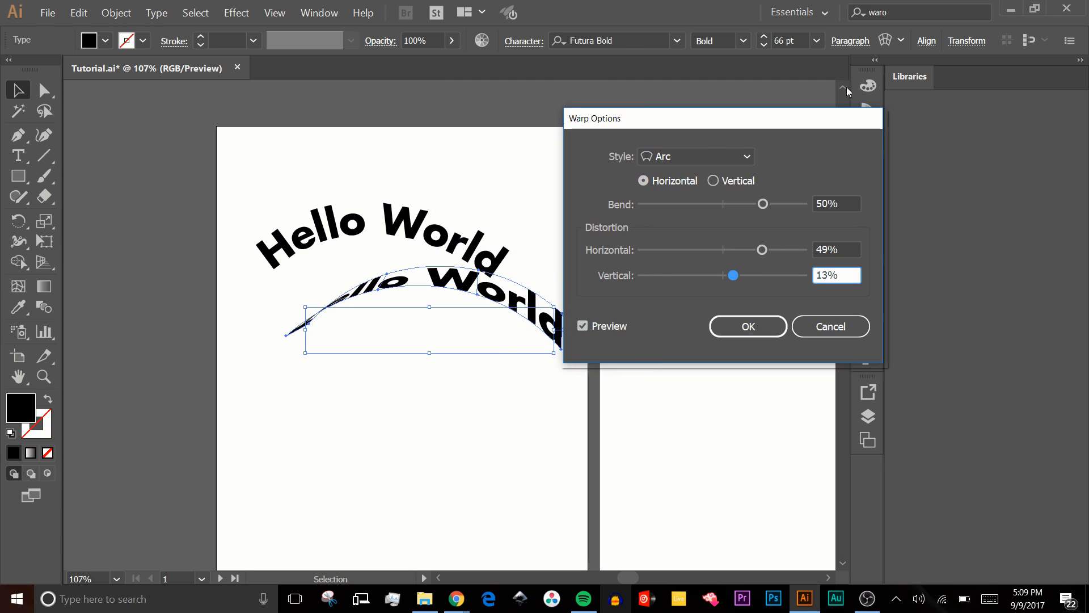
drag(759, 250, 736, 285)
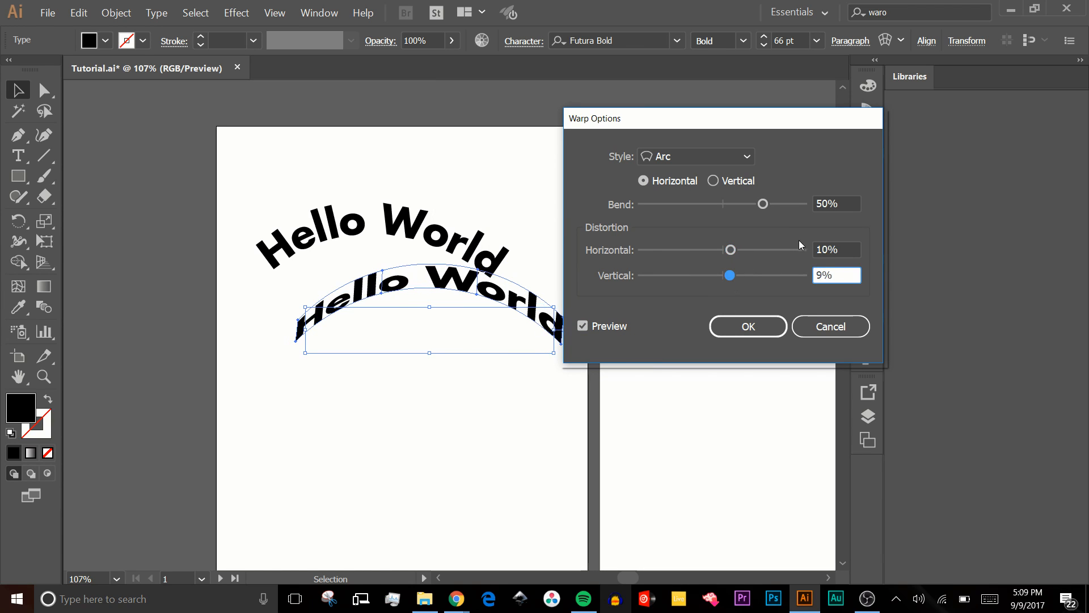
- Set the warp's horizontal distortion to 0% and vertical distortion to 10%, and apply it
click(832, 248)
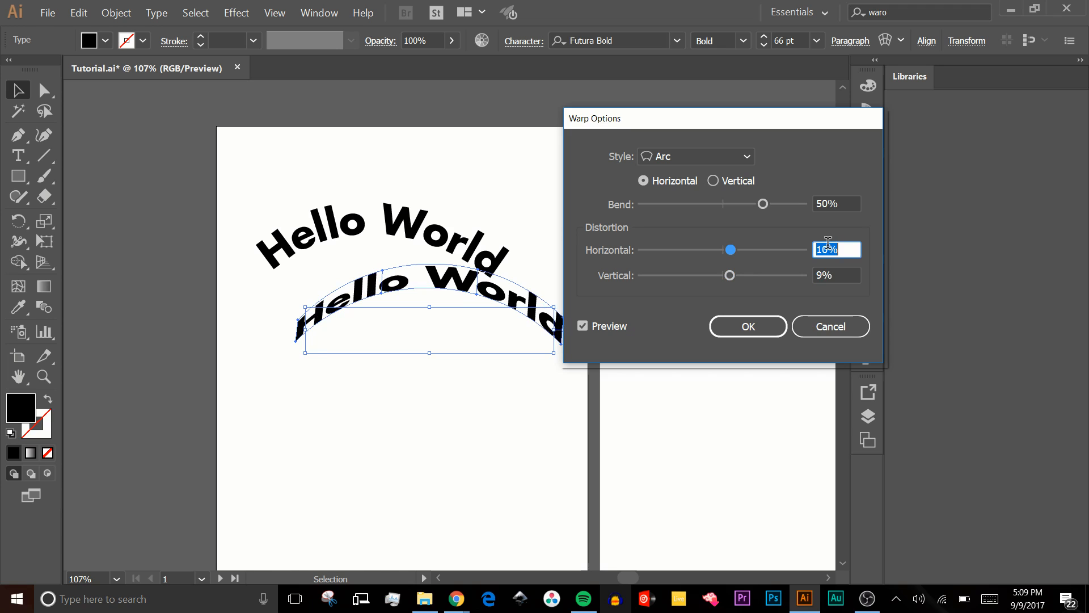
text(0)
key(Tab)
text(10)
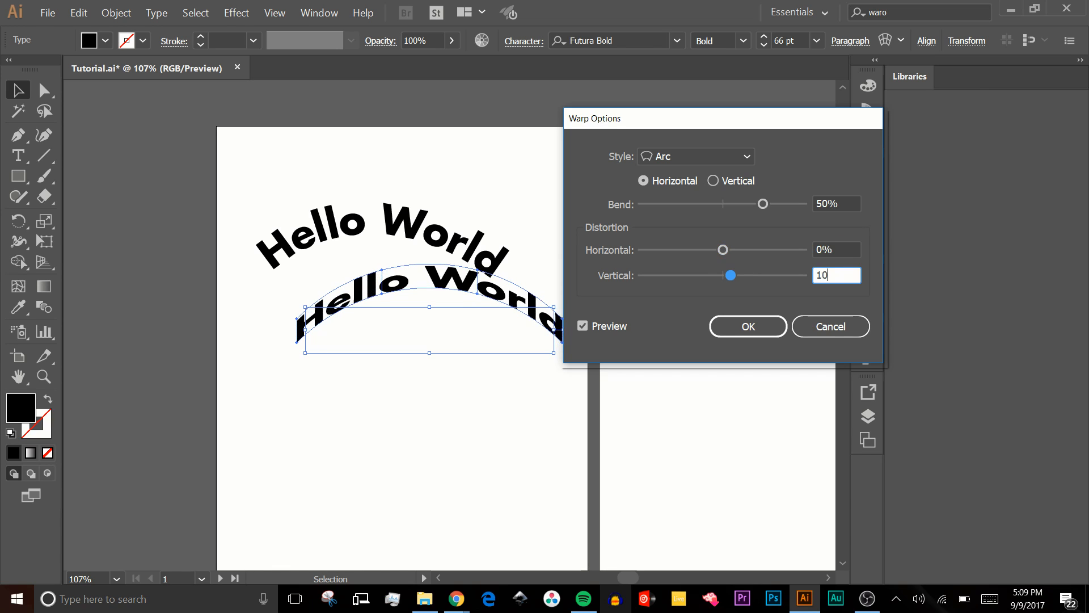
key(Return)
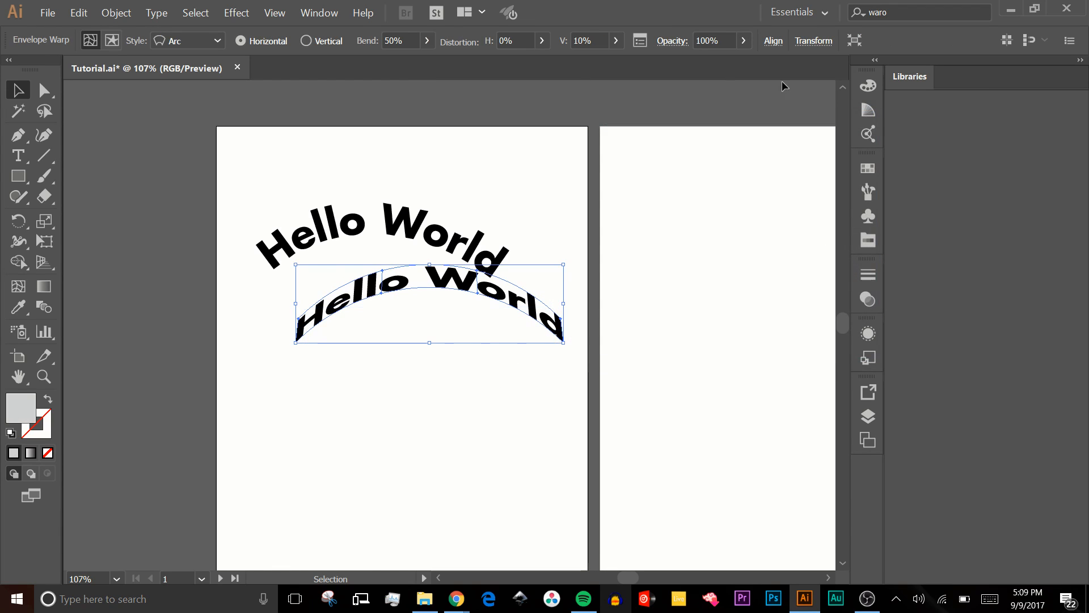
- Distort the warped text with the Direct Selection tool by moving mesh points on its upper and lower edges, and deselect it
click(645, 256)
drag(485, 302, 464, 362)
key(a)
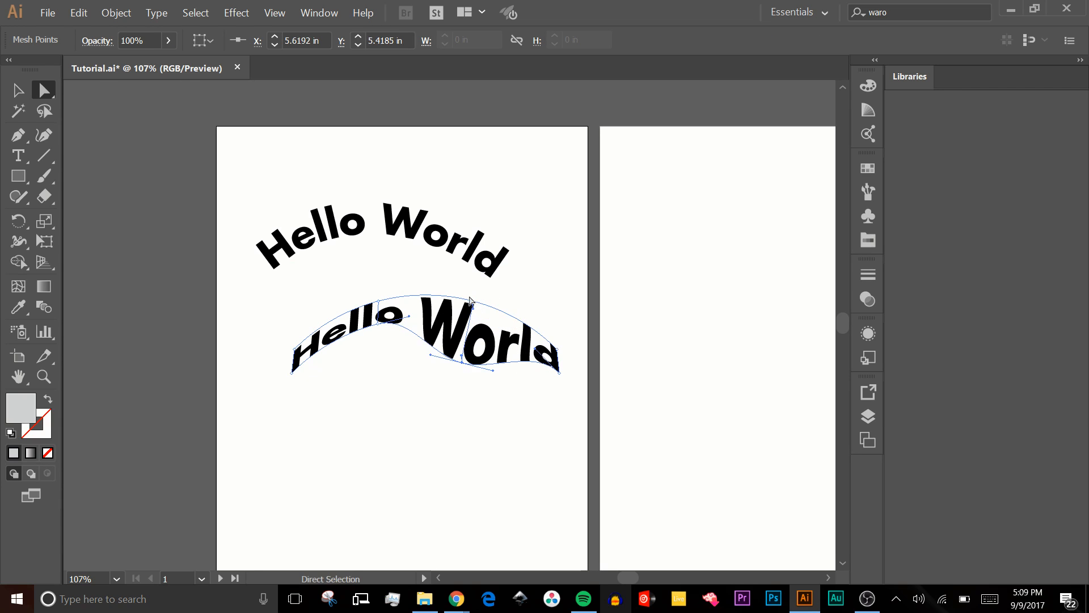
drag(475, 306, 515, 279)
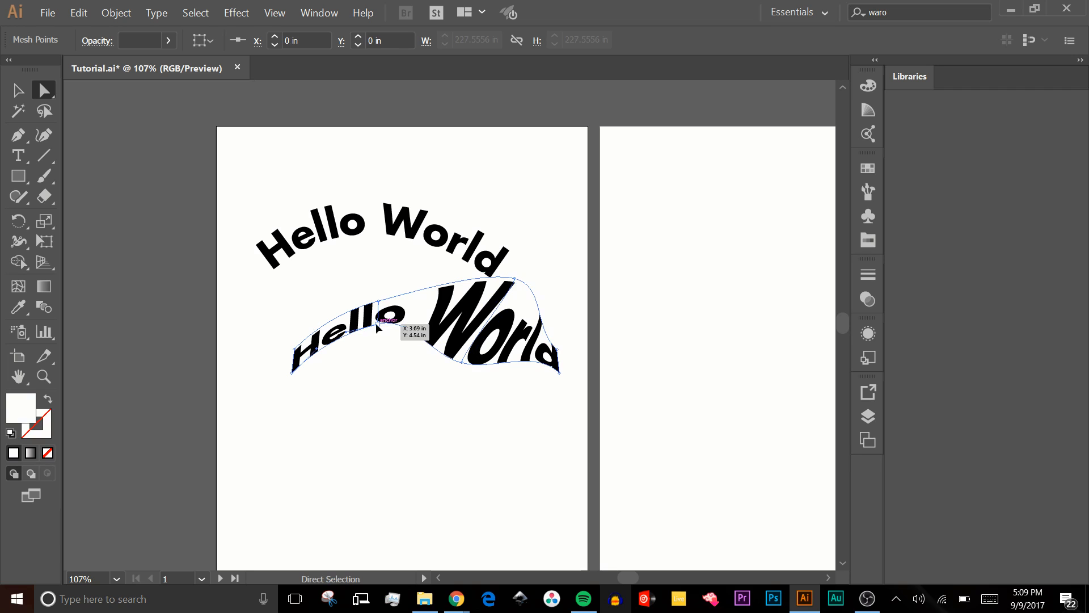
mouse_move(379, 325)
mouse_down()
mouse_move(389, 375)
mouse_move(397, 334)
mouse_up()
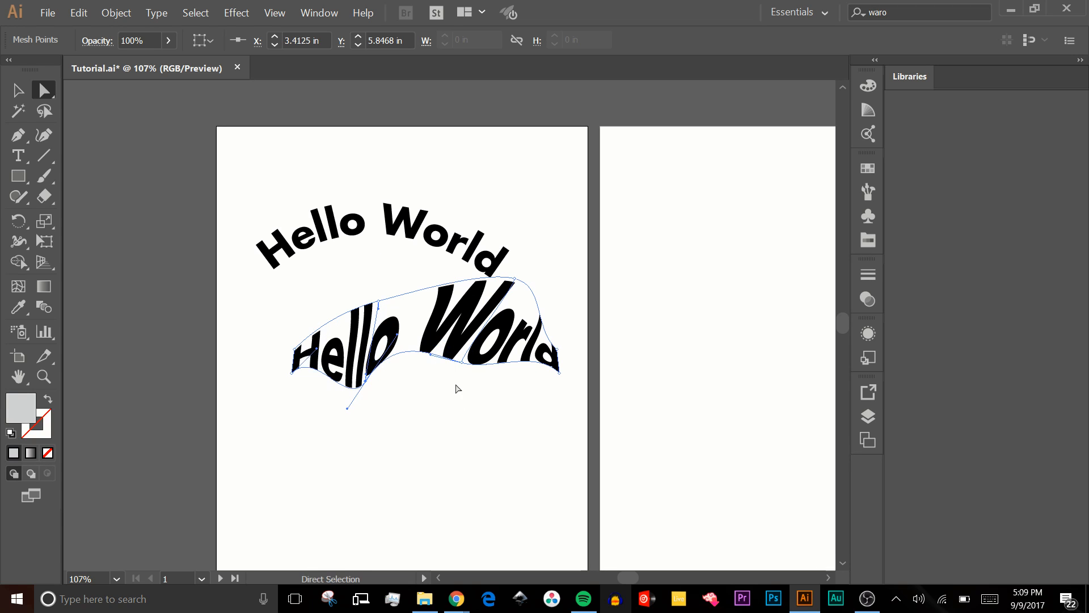
click(458, 390)
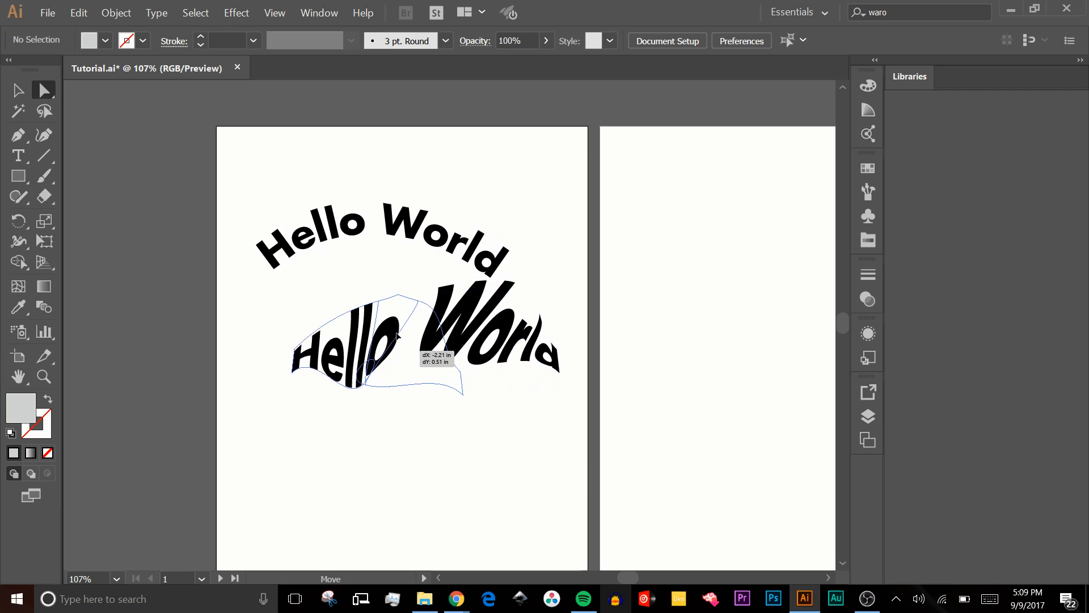
- Move the distorted "Hello World" away from the arched text and delete it
drag(412, 366, 418, 153)
key(v)
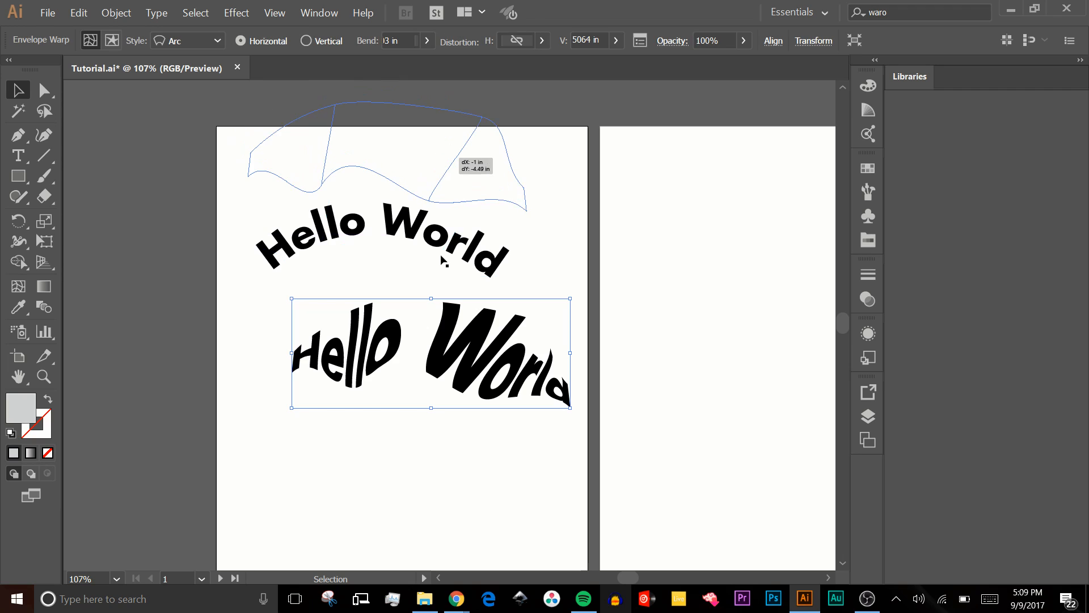
drag(493, 139, 689, 260)
key(Delete)
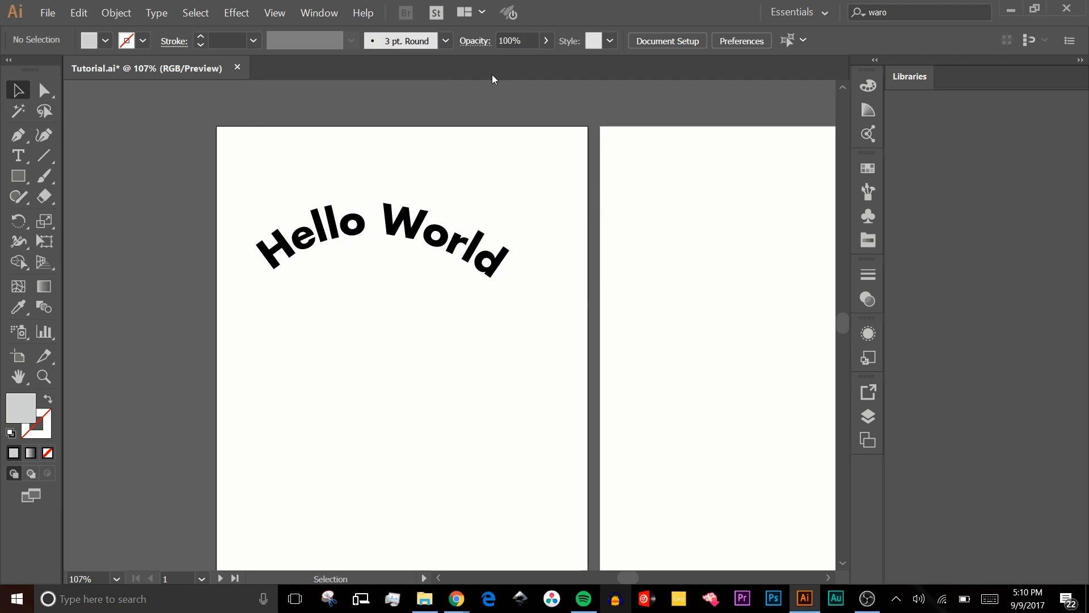
- Move the arched "Hello World" up slightly and place a duplicate of it directly below
drag(415, 230, 411, 182)
drag(426, 187, 417, 241)
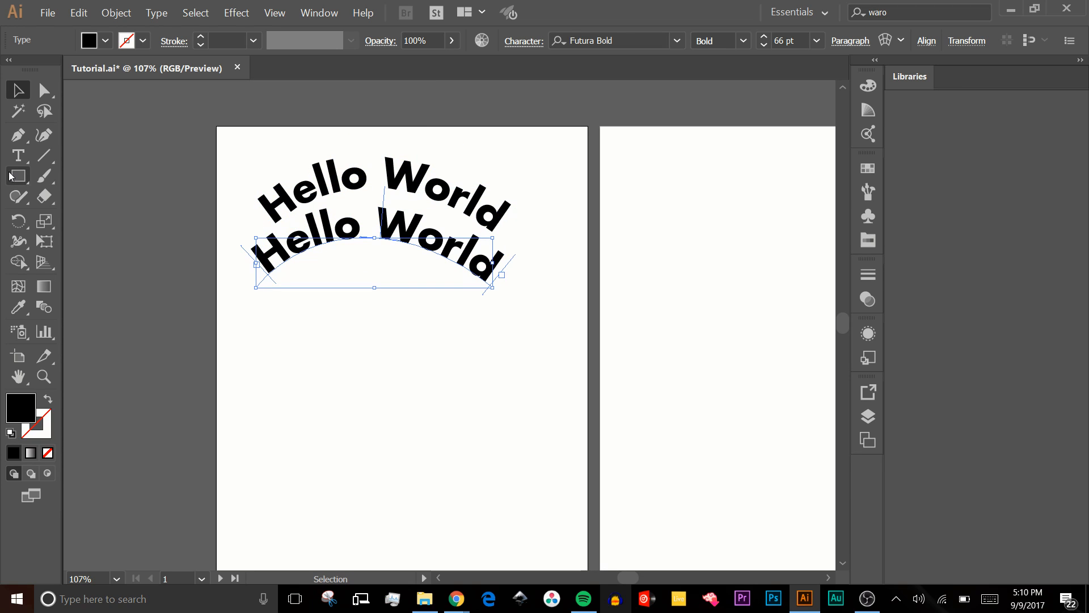
- Draw a closed teardrop leaf shape about 1.96 in wide and 1.25 in high below the arched texts with the Pen tool
click(18, 135)
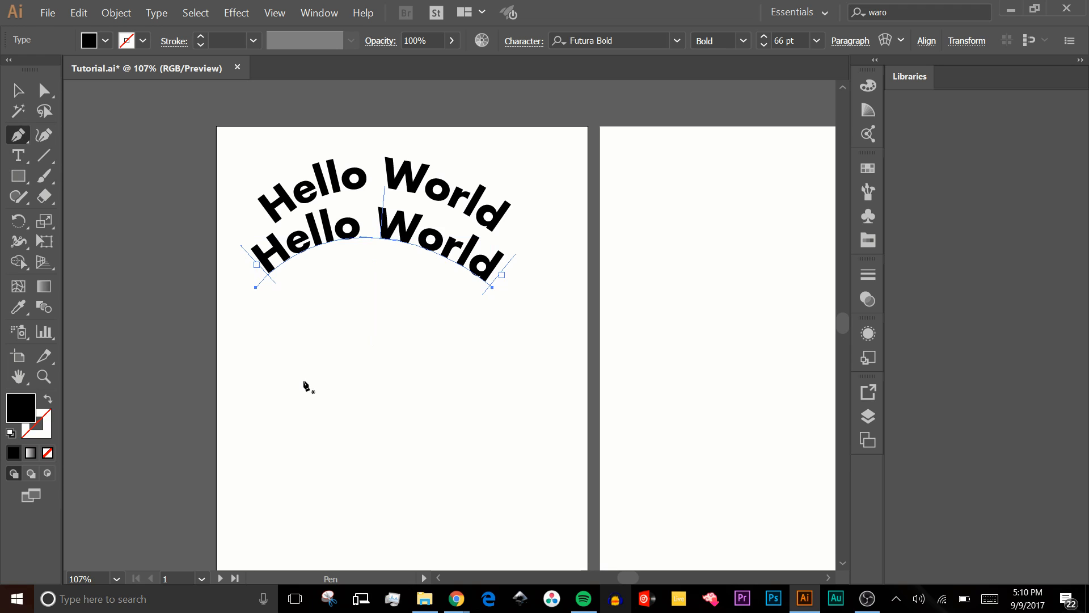
drag(296, 385, 323, 356)
drag(382, 378, 283, 325)
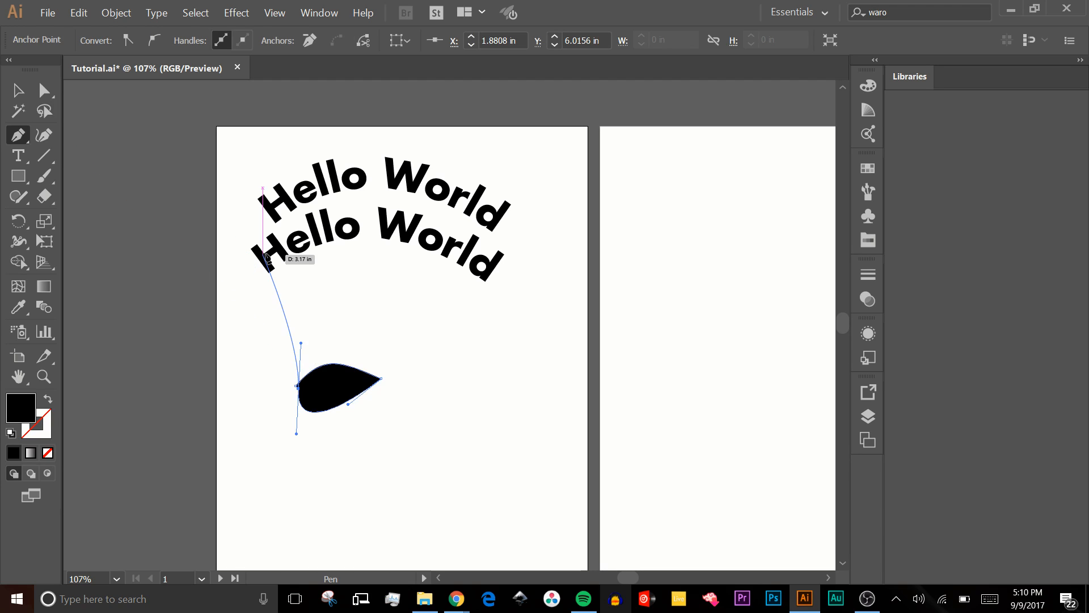
key(ctrl+z)
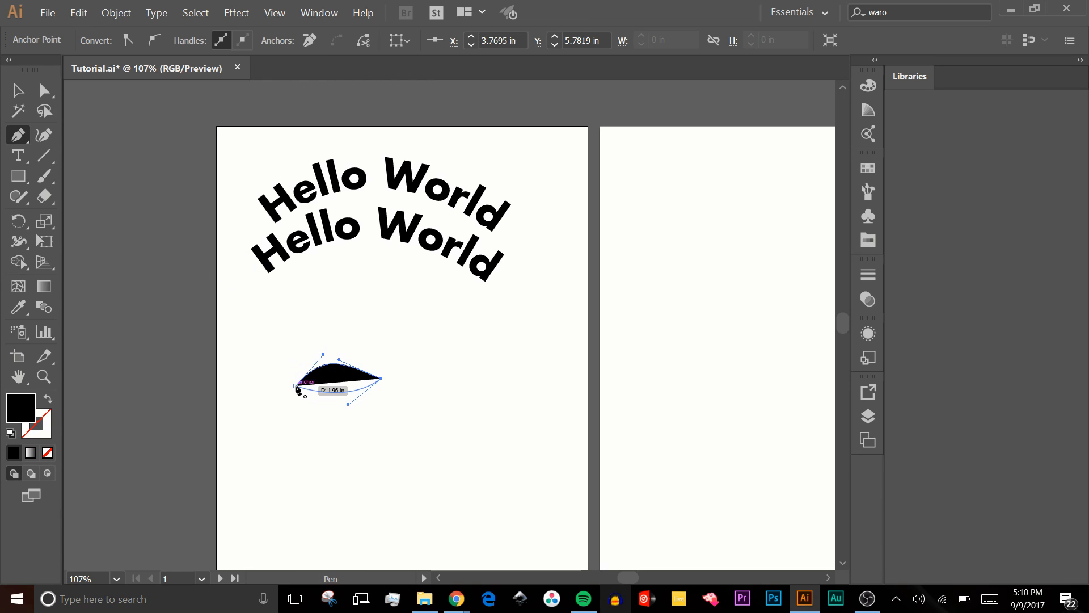
drag(296, 386, 290, 344)
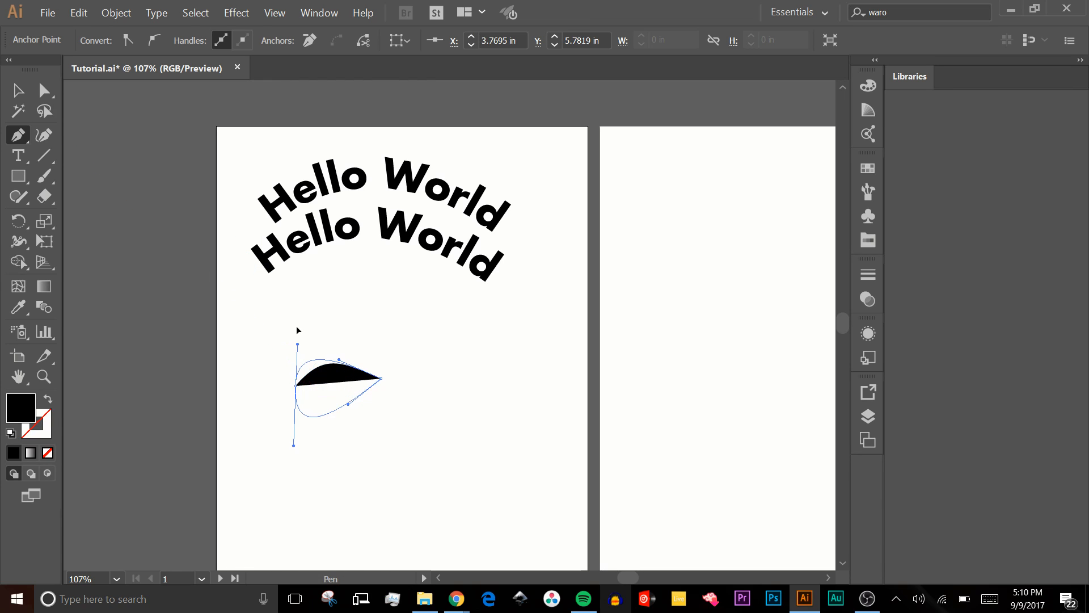
- Fill the teardrop leaf shape with dark green
click(17, 89)
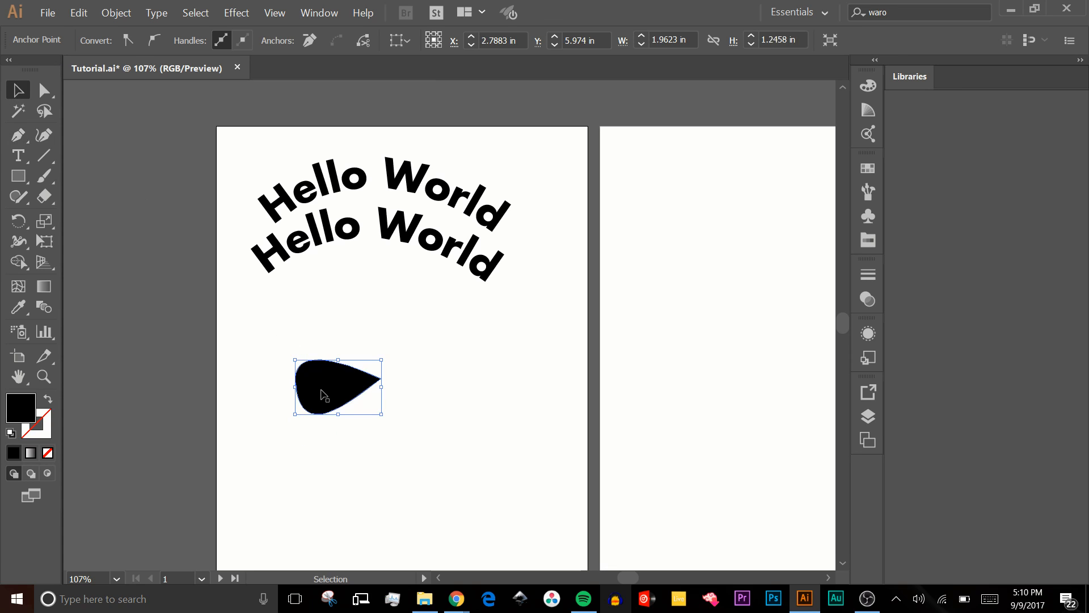
click(90, 41)
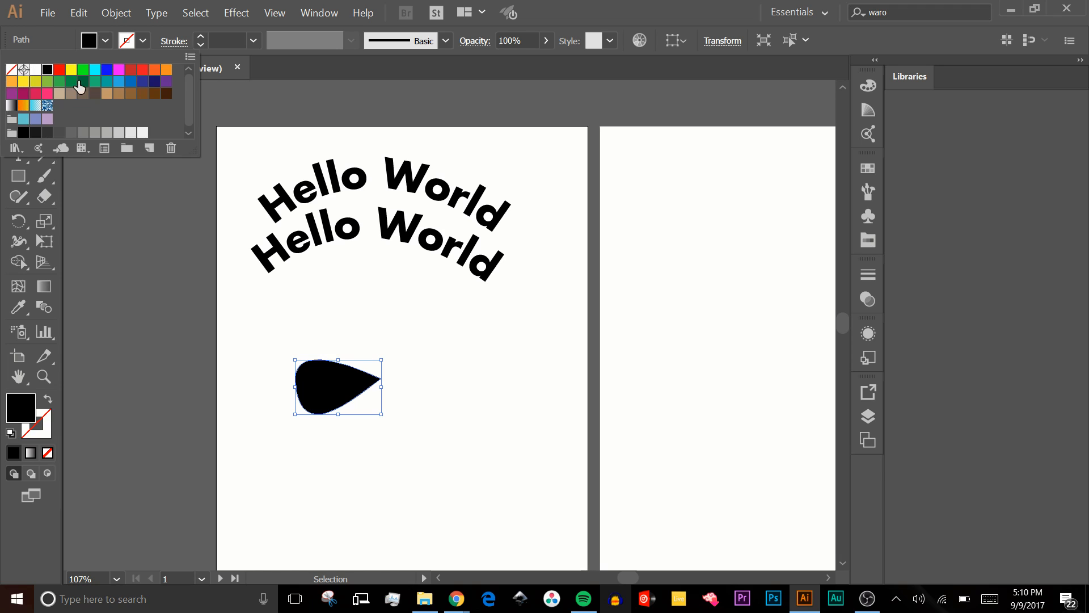
click(71, 81)
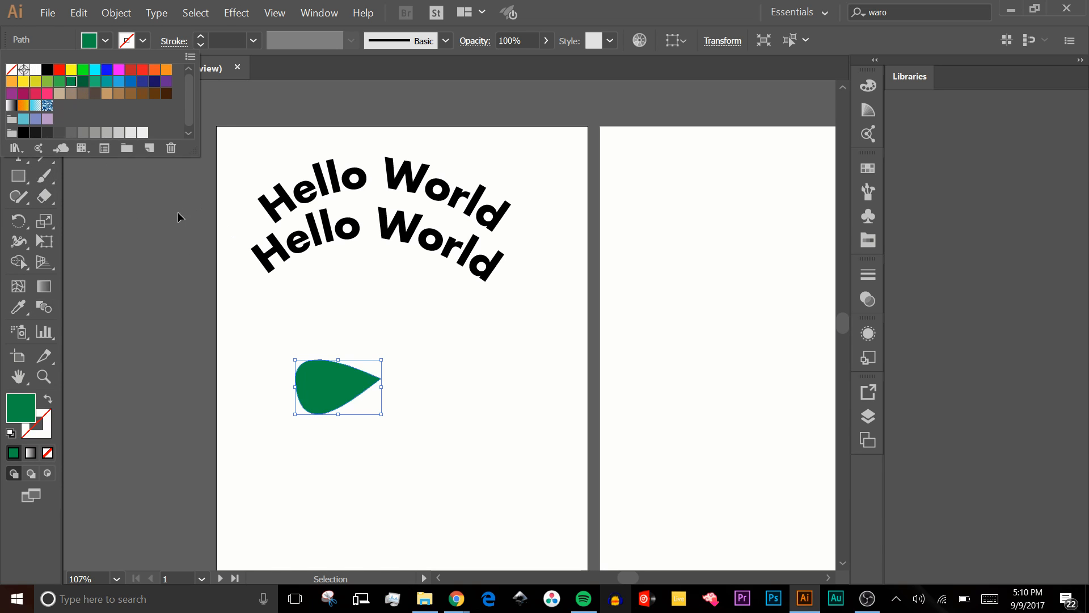
- Draw a short curved open path with the Pen tool from outside the leaf's rounded end into its middle as a stem
key(p)
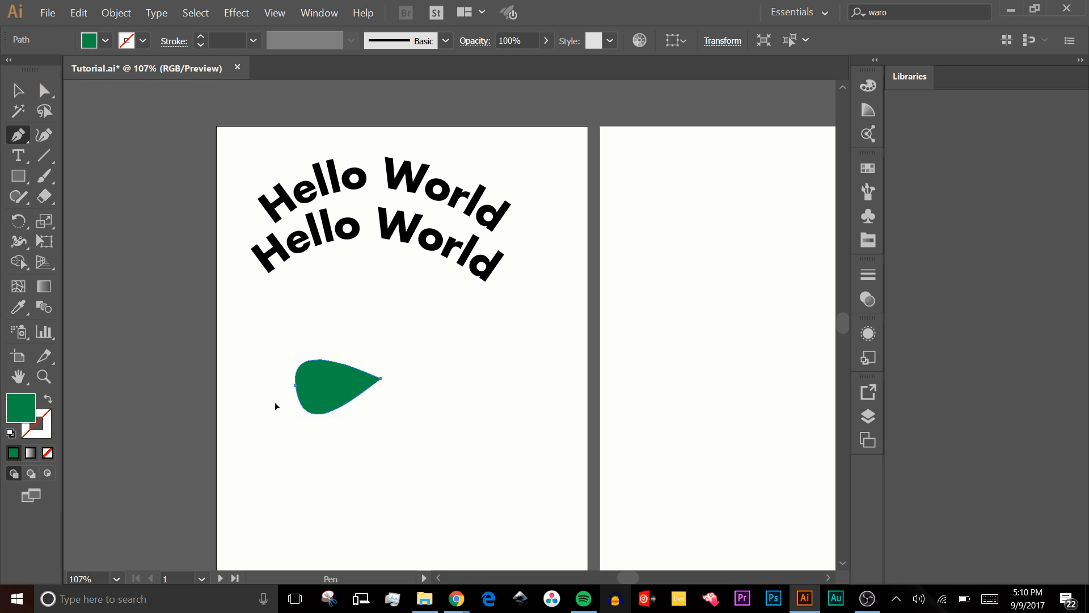
drag(274, 402, 362, 385)
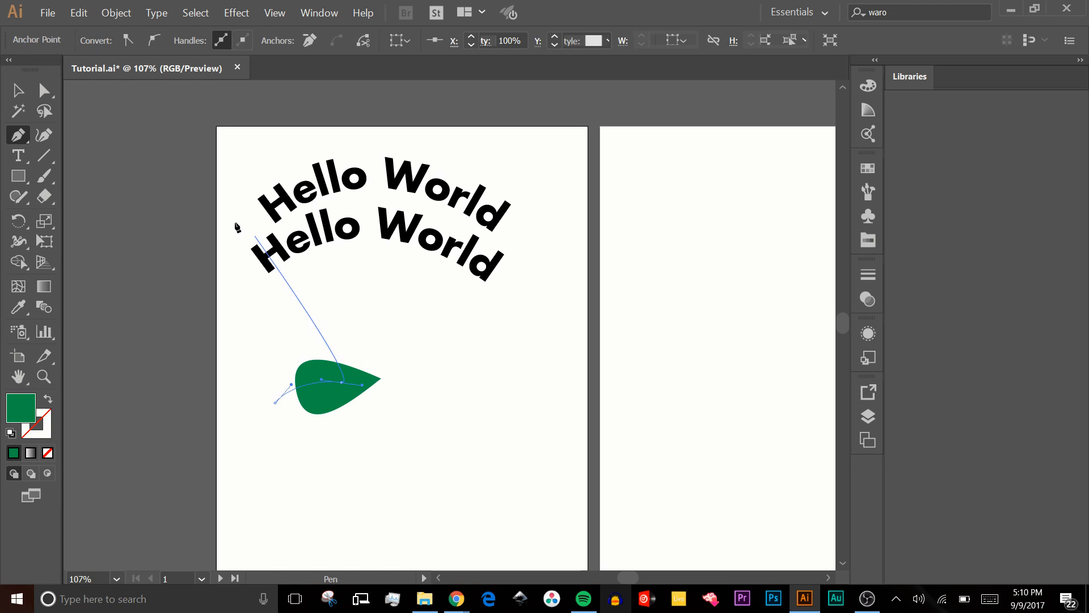
click(18, 89)
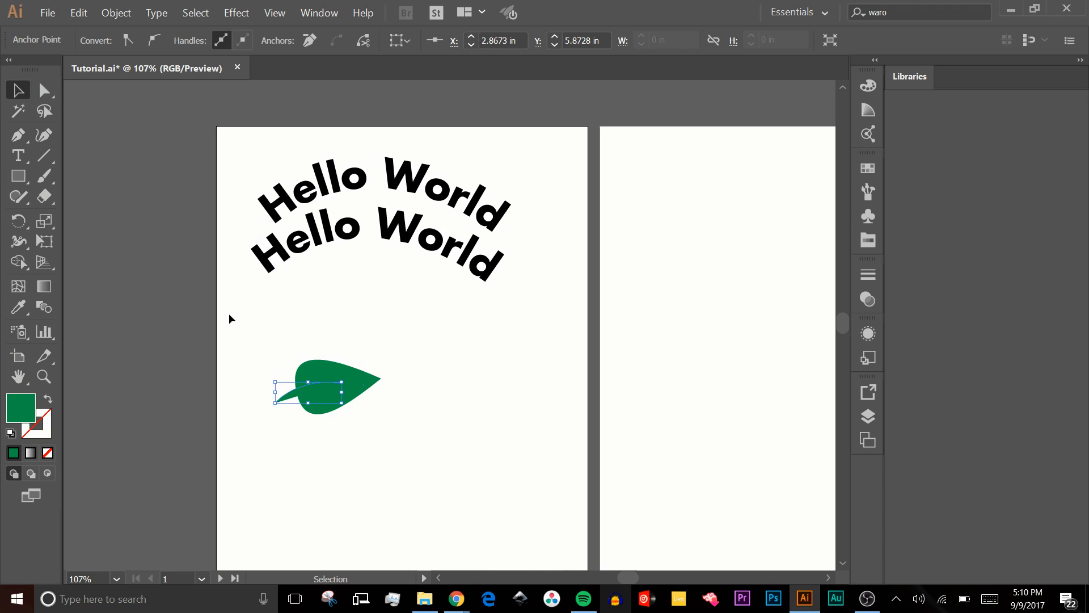
- Give the stem path no fill and a black 7 pt stroke, and deselect it
click(298, 392)
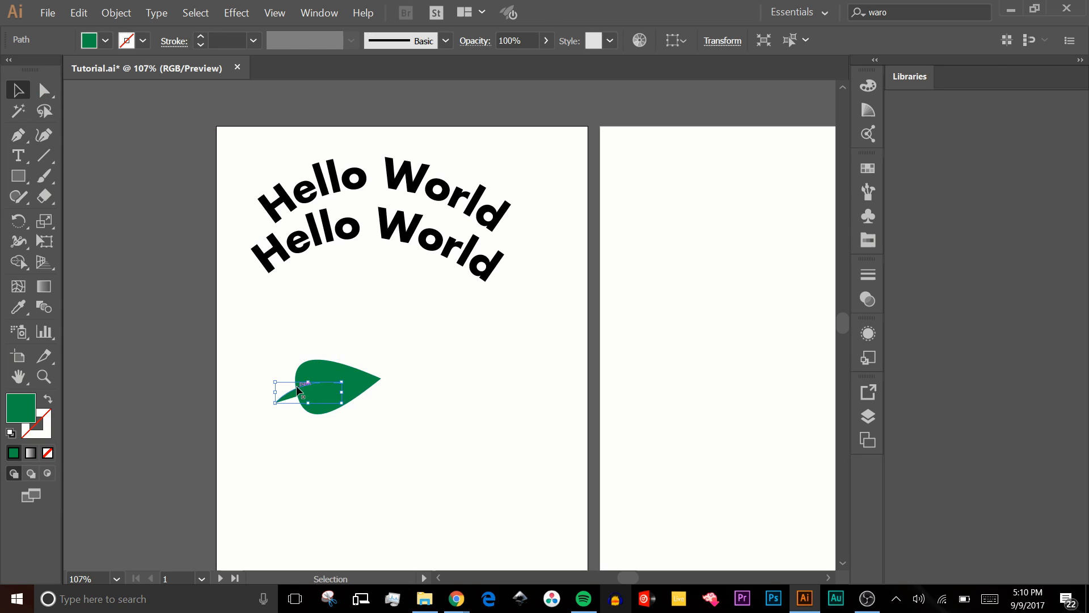
click(49, 400)
click(143, 41)
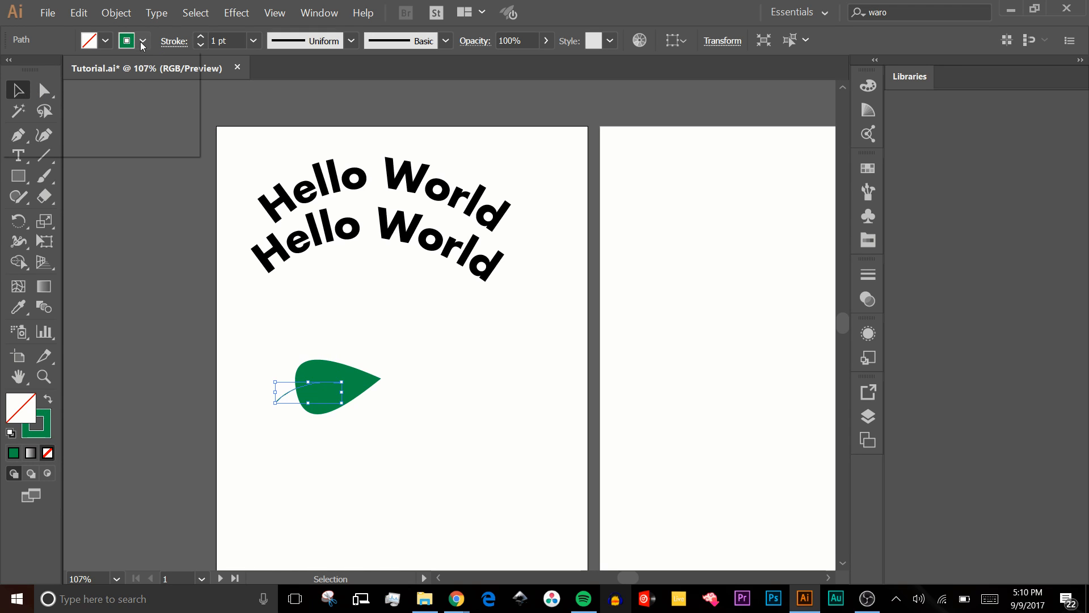
click(53, 74)
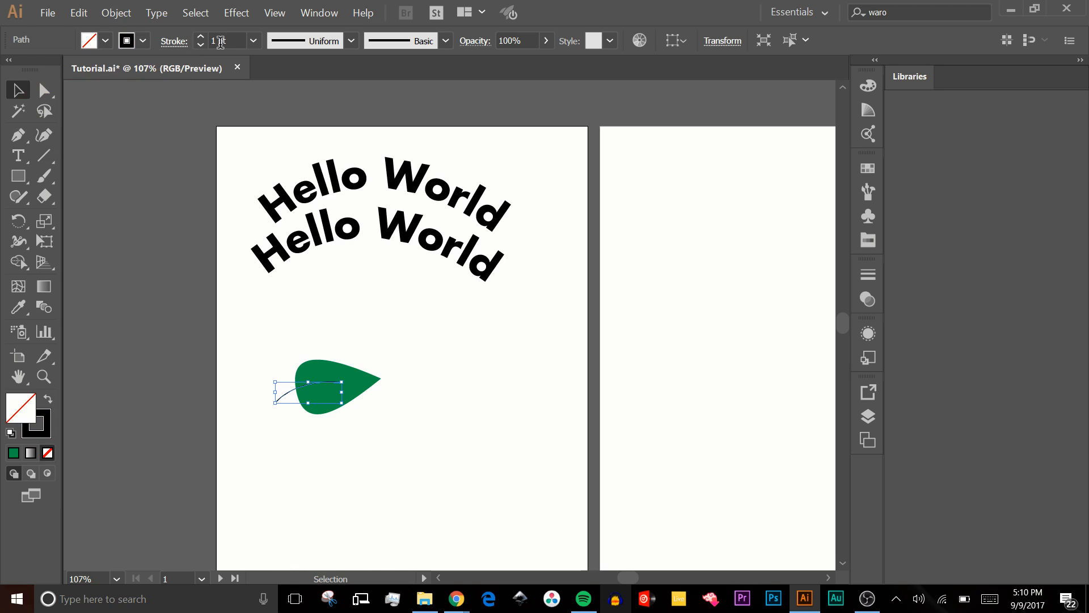
scroll(220, 43, up, 12)
scroll(220, 42, down, 6)
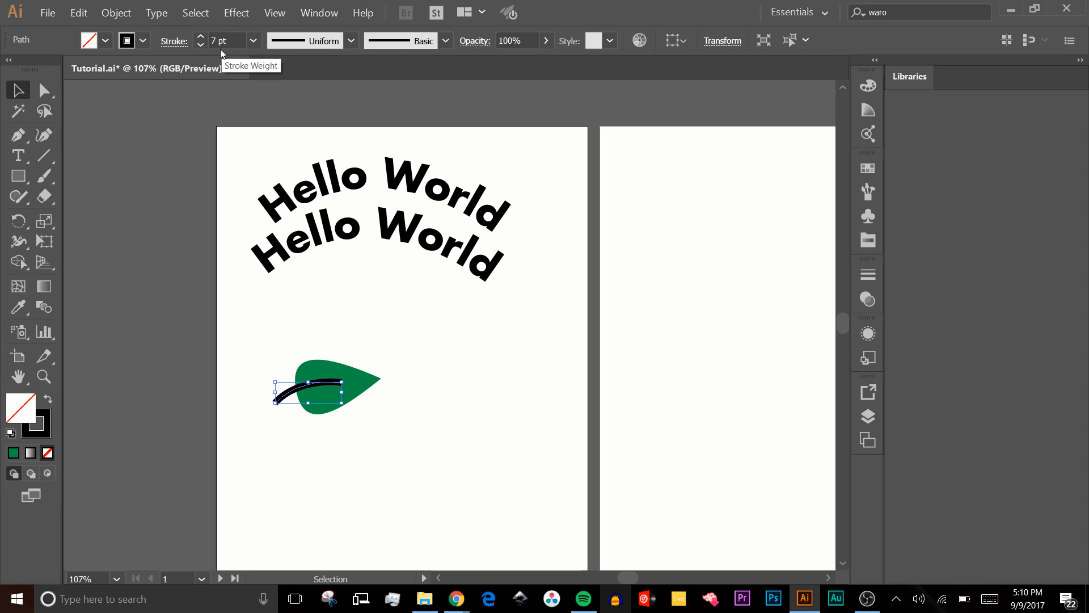
click(452, 360)
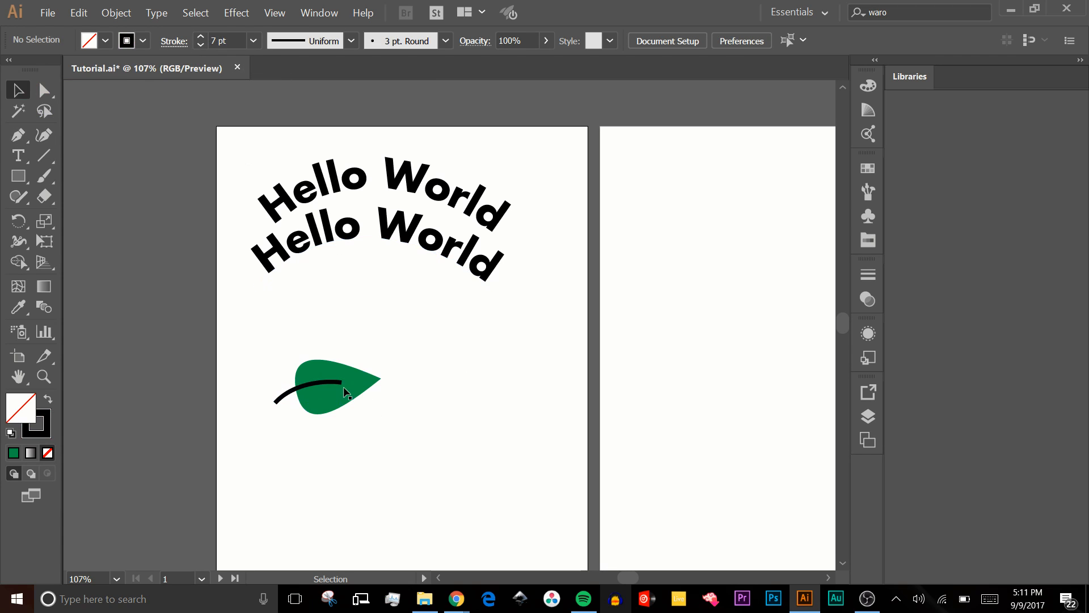
- Move the leaf with its stem closer to the arched text, duplicate both below, and separate the copied leaf from its stem
drag(288, 317, 404, 422)
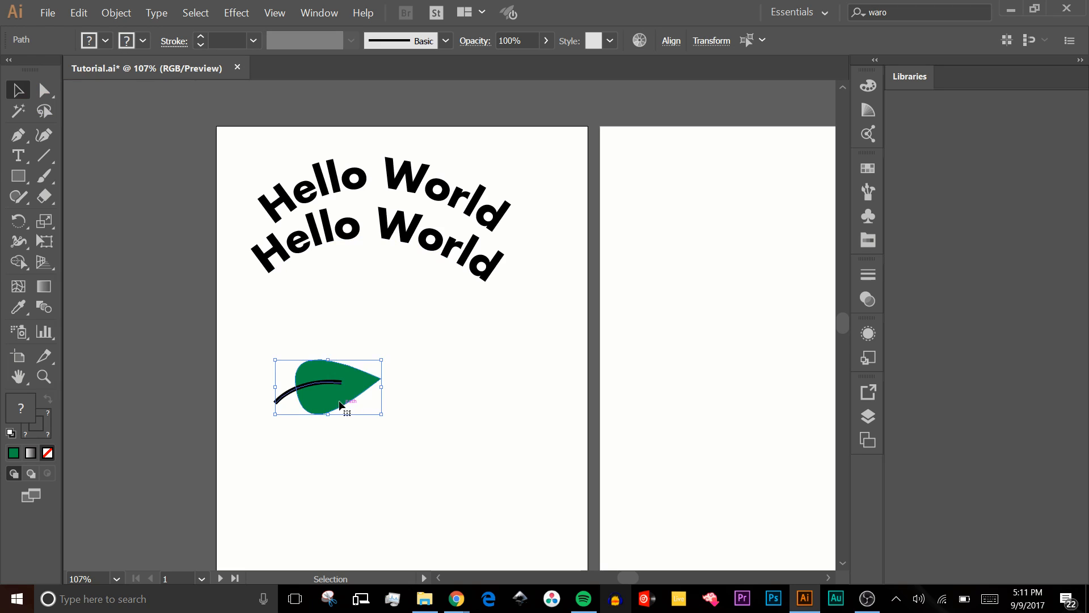
drag(340, 403, 457, 344)
drag(471, 415, 471, 491)
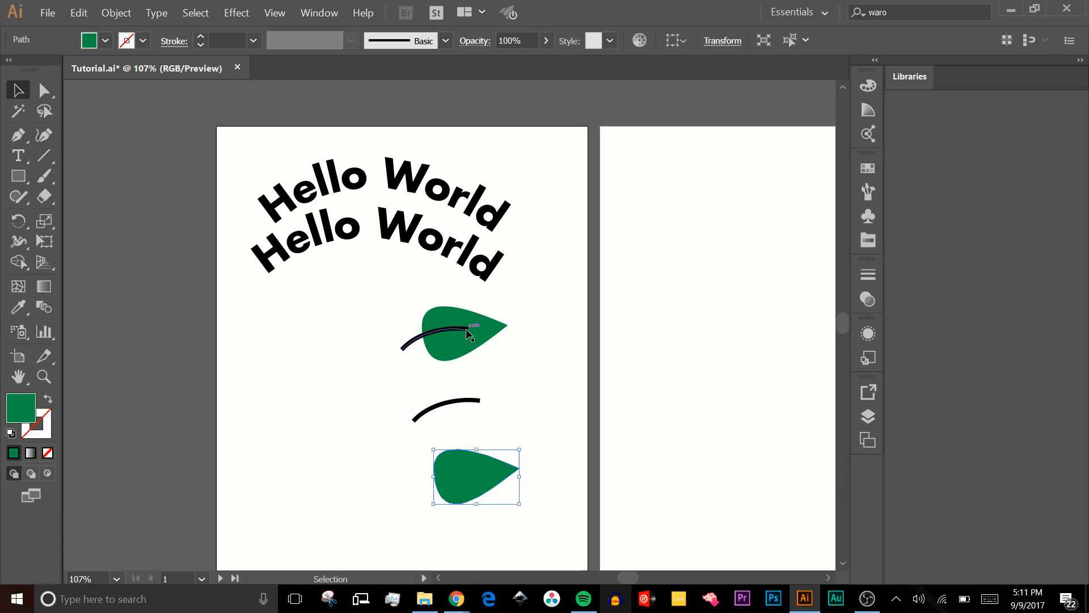
- Try to rotate the upper leaf separately from its stem
click(481, 341)
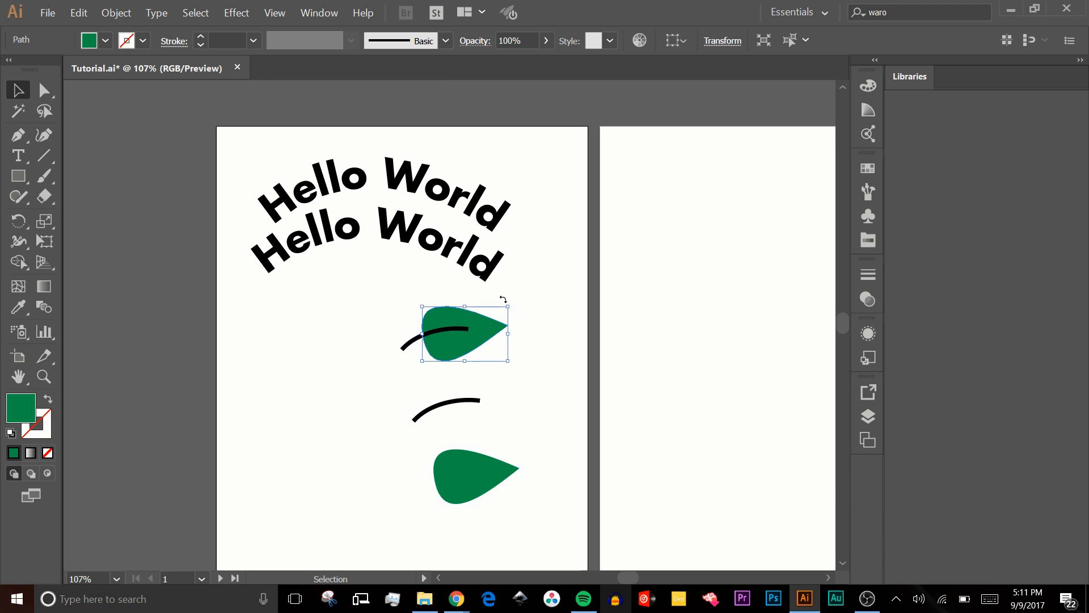
drag(503, 299, 485, 288)
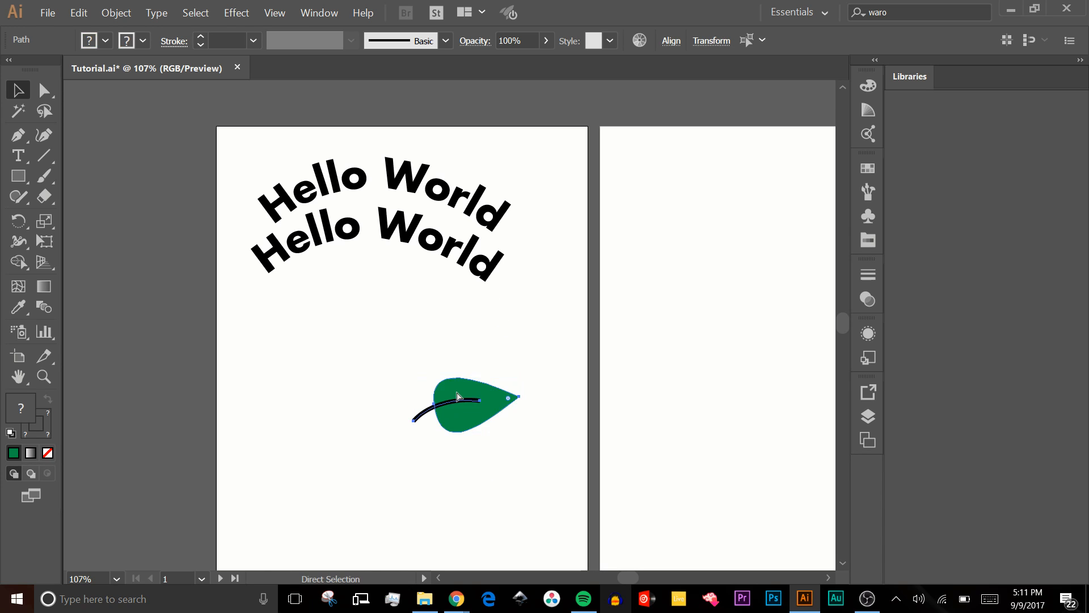
- Group the leaf with its stem and move the group lower on the artboard
key(ctrl+g)
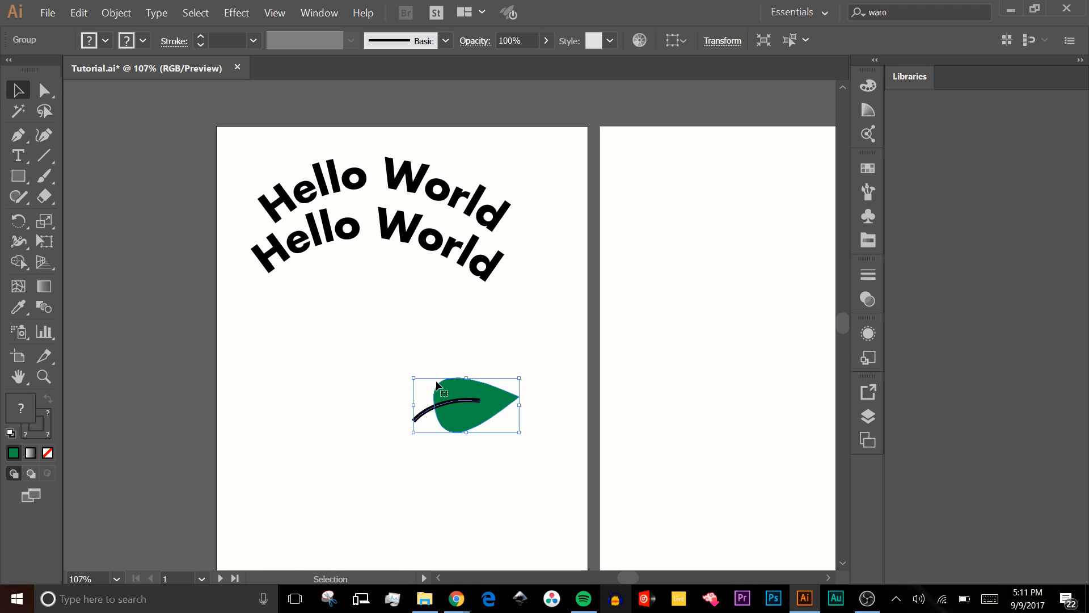
drag(437, 386, 458, 506)
click(456, 397)
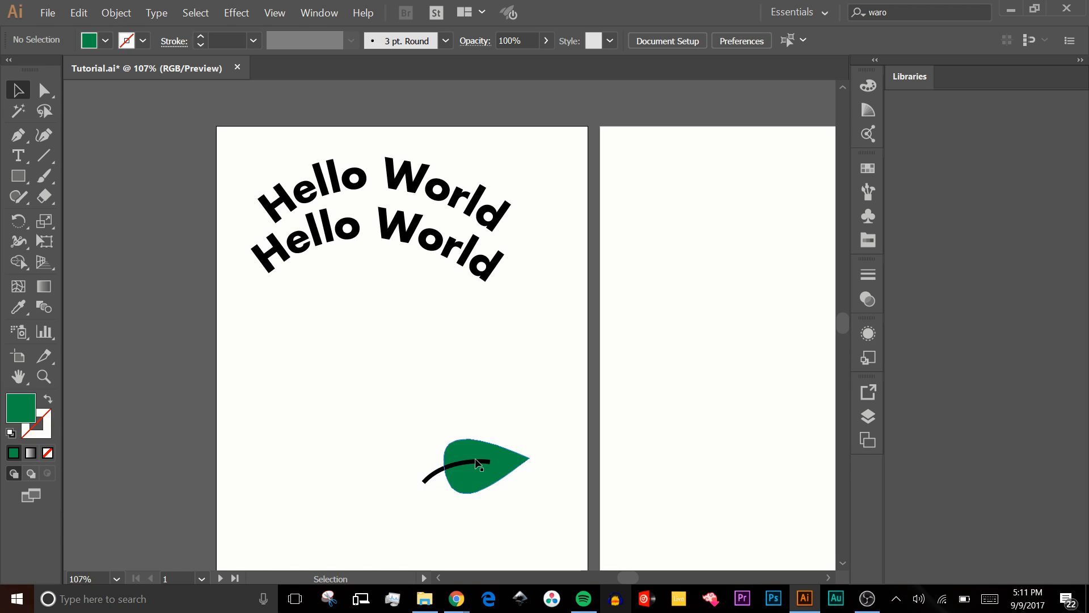
- Duplicate the leaf group twice in a column above the original and rotate the topmost copy counterclockwise so its tip points up
drag(480, 464, 483, 359)
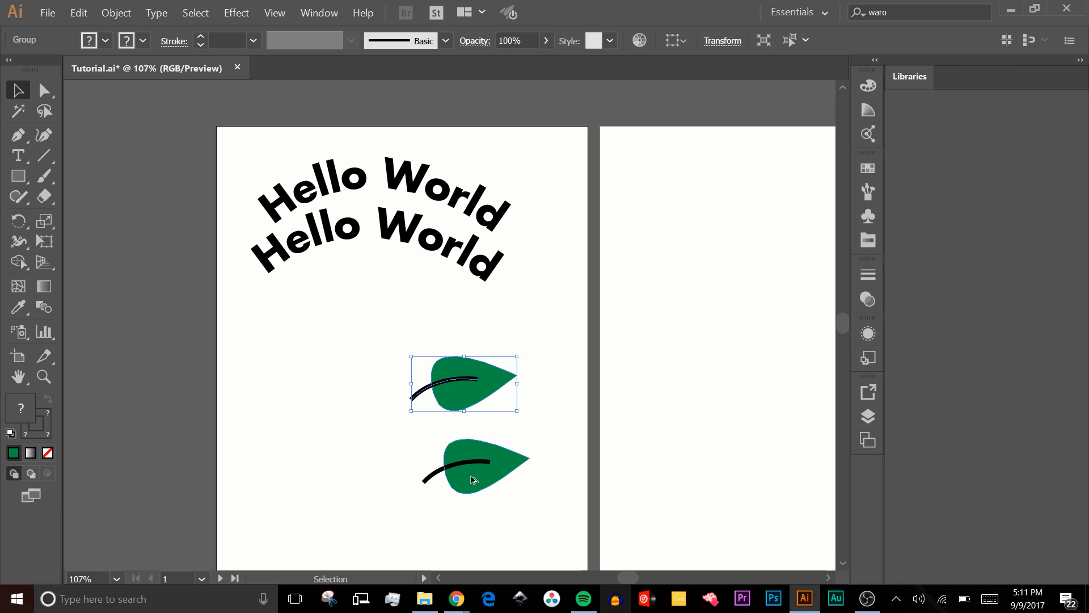
drag(472, 480, 453, 332)
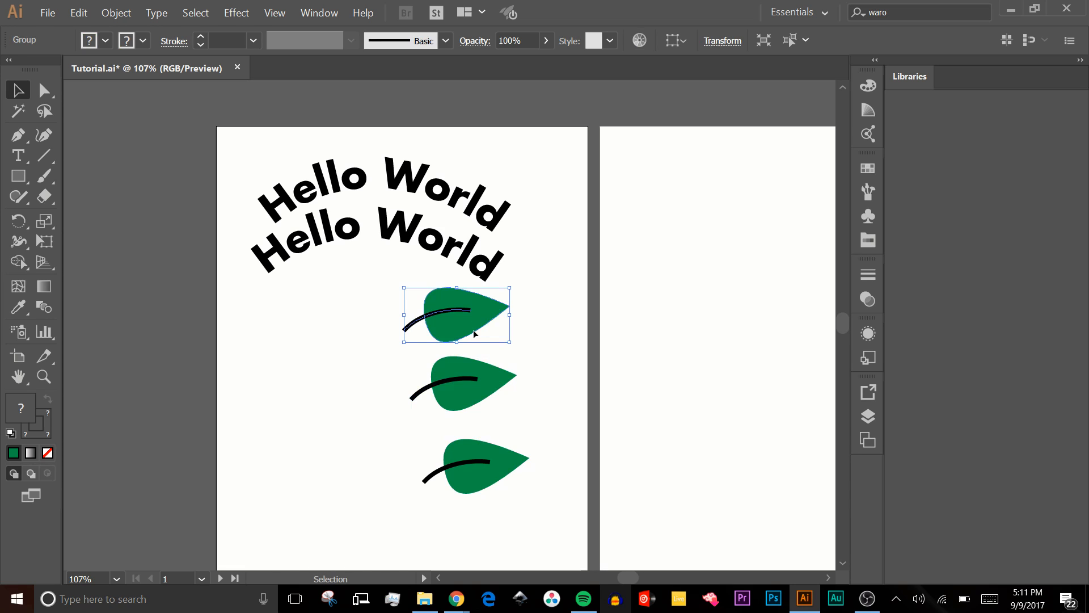
drag(476, 333, 478, 322)
drag(513, 299, 471, 267)
- Move the lowest leaf group up to overlap the middle one and rotate it slightly clockwise
click(522, 437)
click(507, 456)
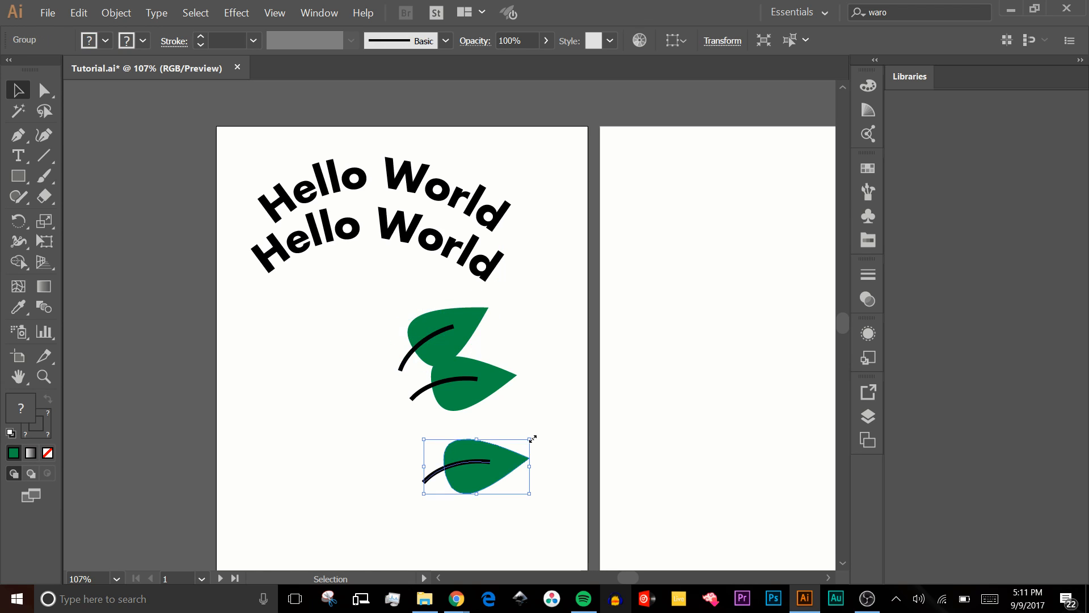
drag(497, 463, 493, 418)
drag(522, 398, 525, 404)
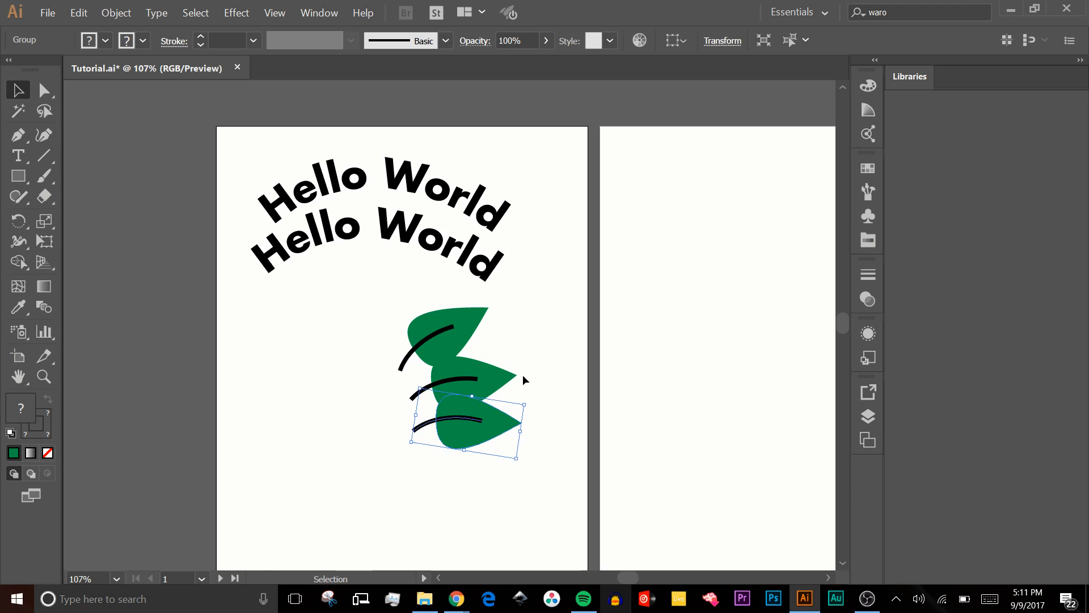
- Duplicate the three stacked leaves to the left of the originals and reflect the copies across the vertical axis
drag(374, 276, 512, 458)
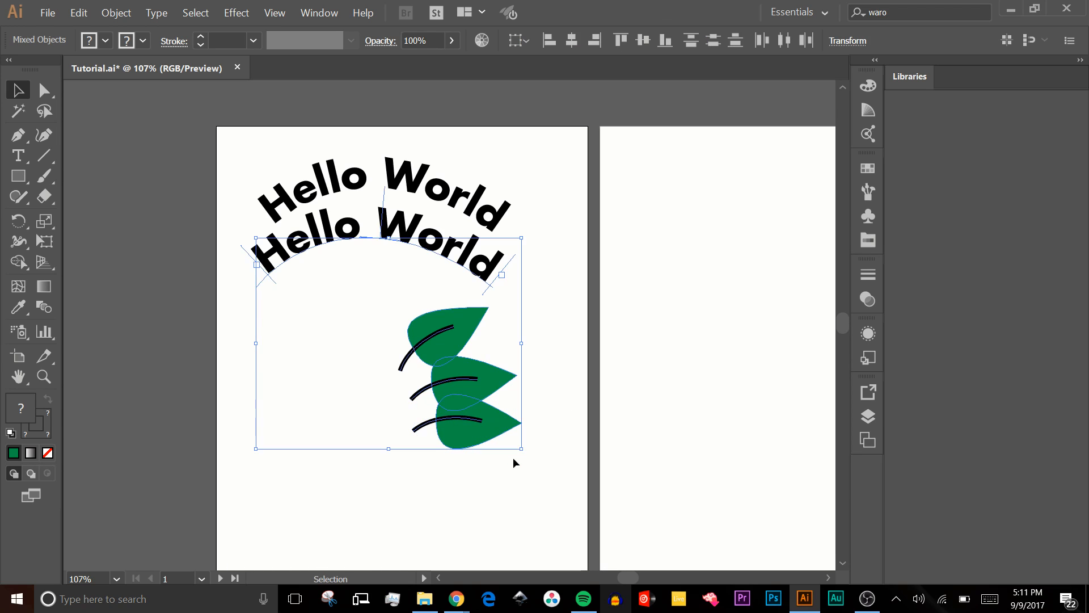
click(453, 379)
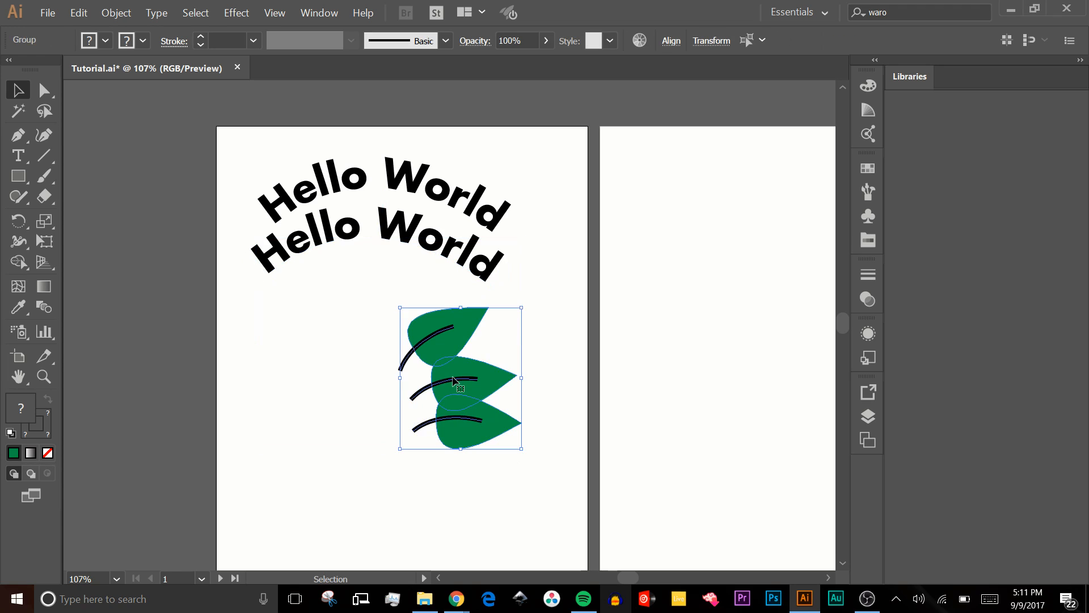
drag(453, 378, 288, 371)
right_click(322, 364)
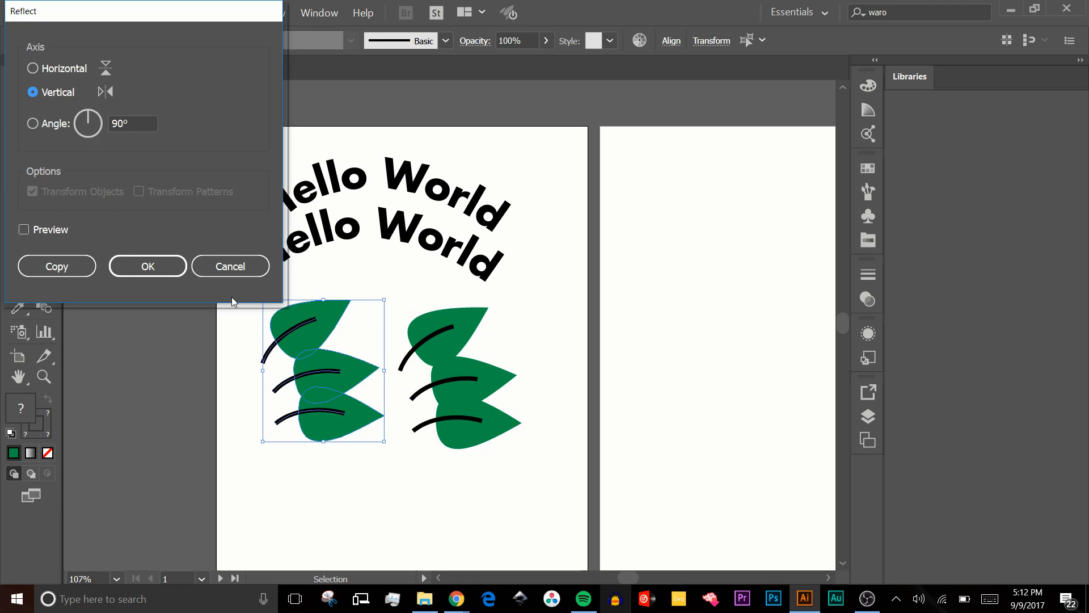
key(Return)
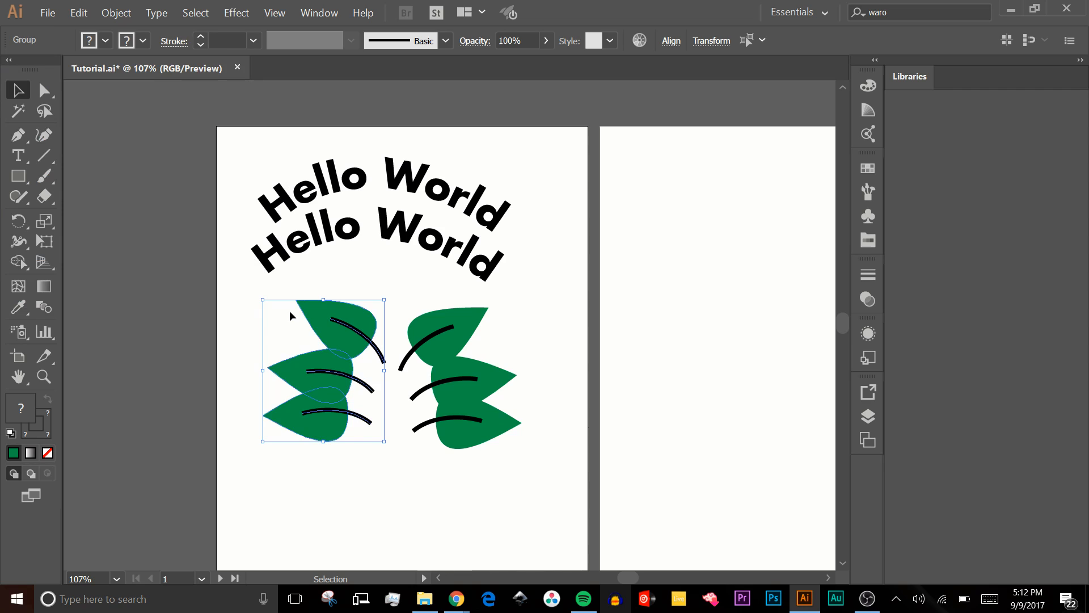
click(414, 412)
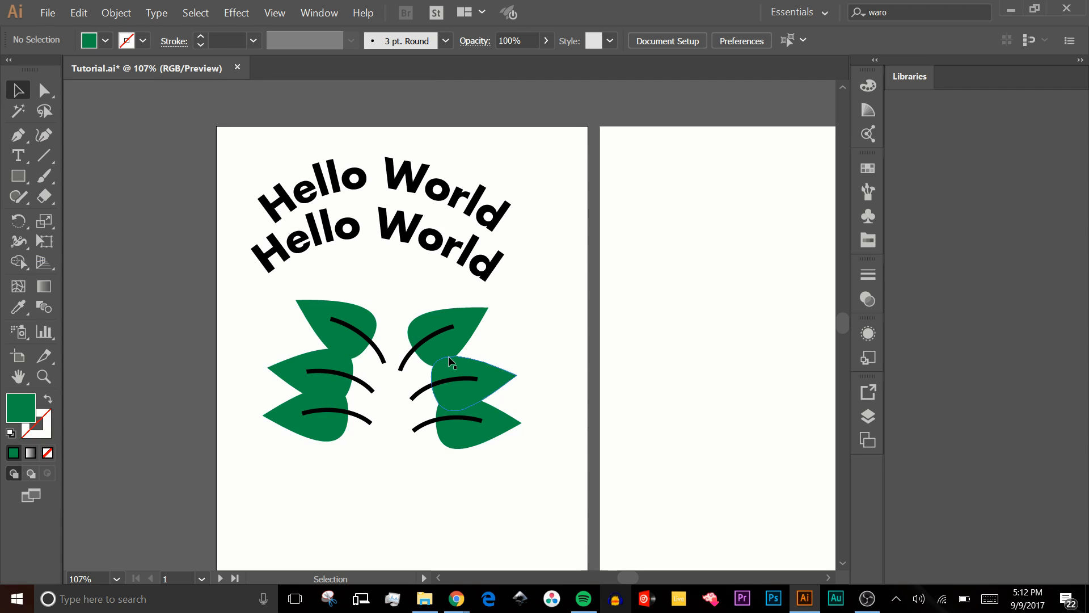
- Move the original leaf stack to the right of the arched texts and the mirrored stack to their left
drag(452, 362, 584, 197)
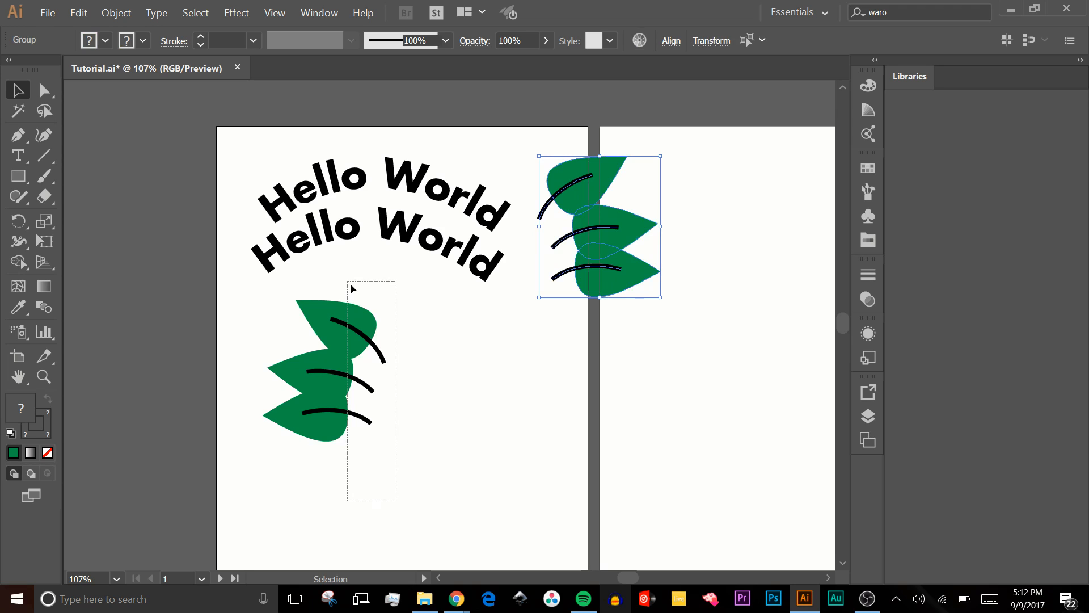
click(321, 293)
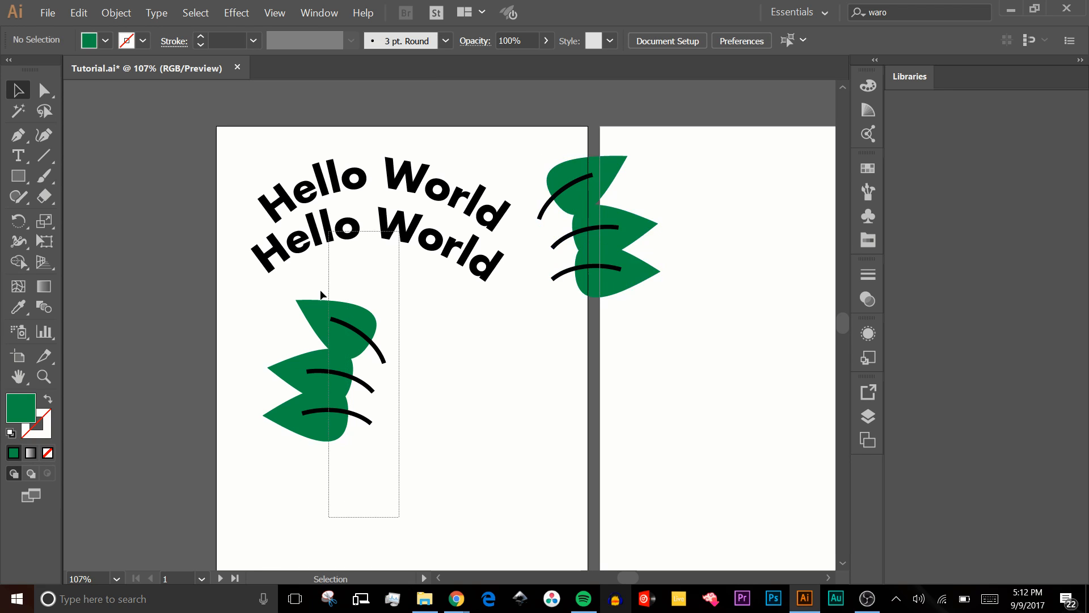
key(ctrl+z)
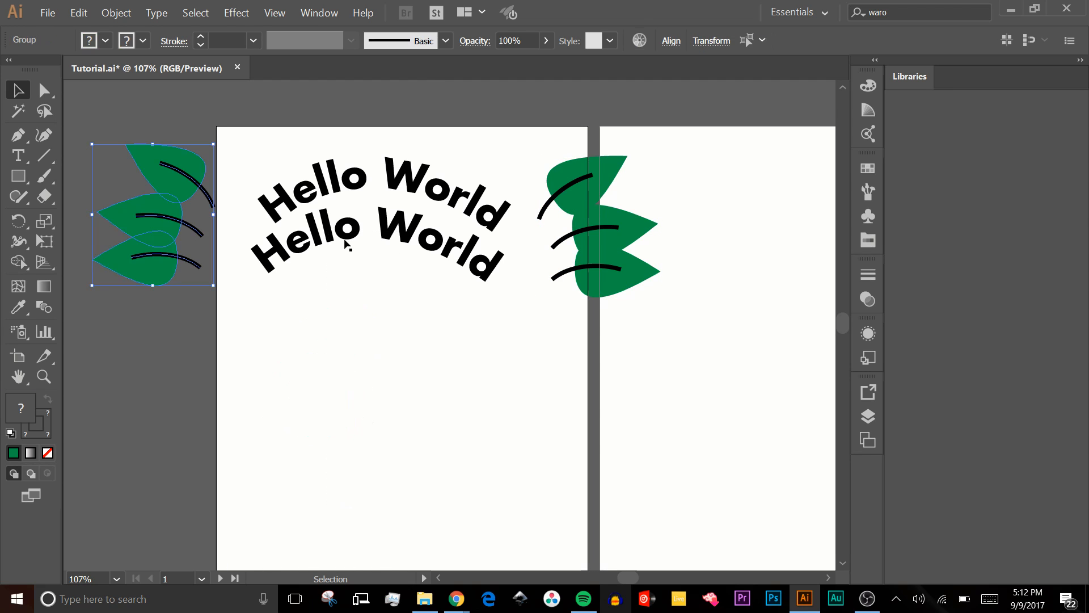
- Scale the arched texts and both leaf stacks down together and move them right onto the first artboard
drag(585, 366, 151, 91)
drag(660, 144, 524, 167)
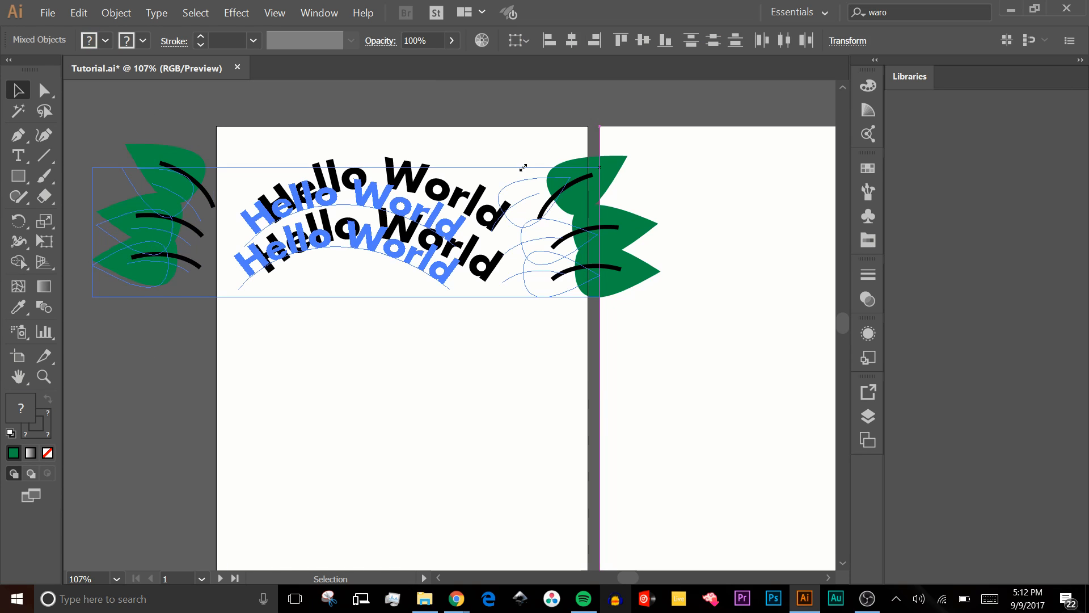
drag(523, 168, 443, 222)
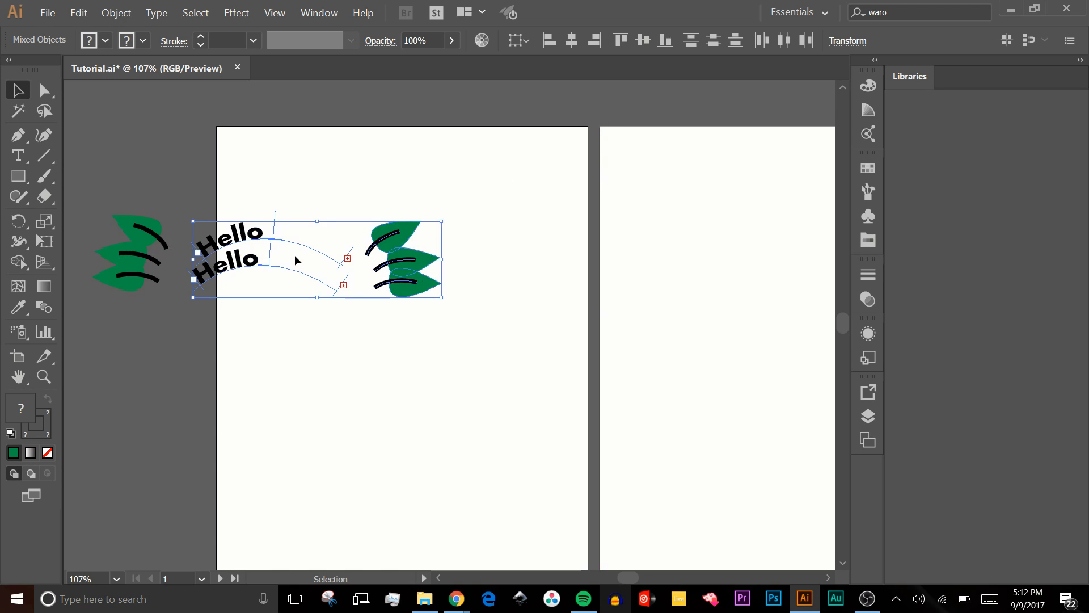
shift+click(155, 275)
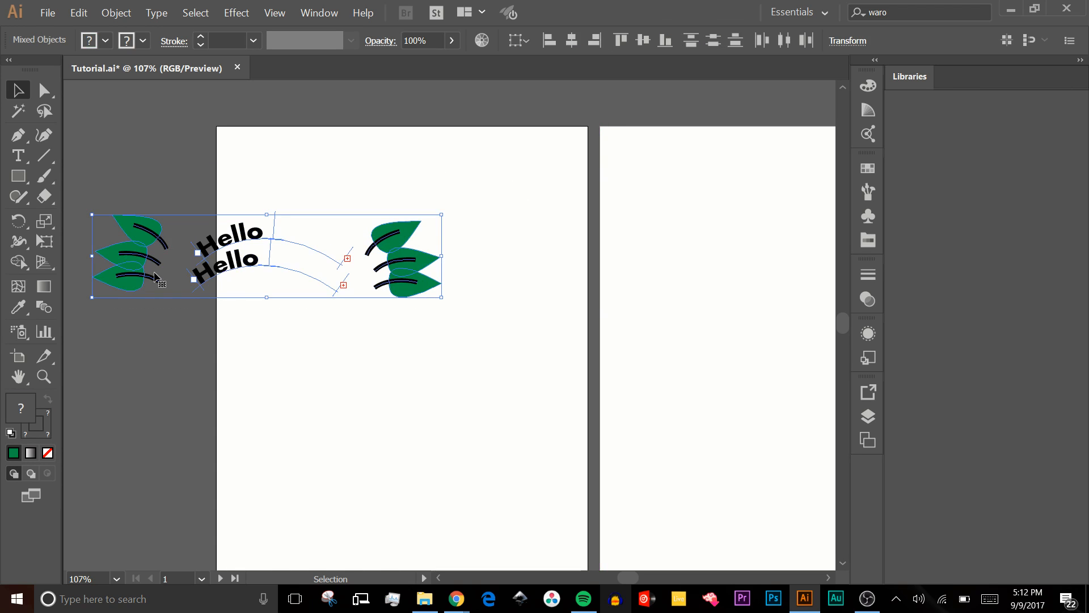
drag(155, 276, 315, 263)
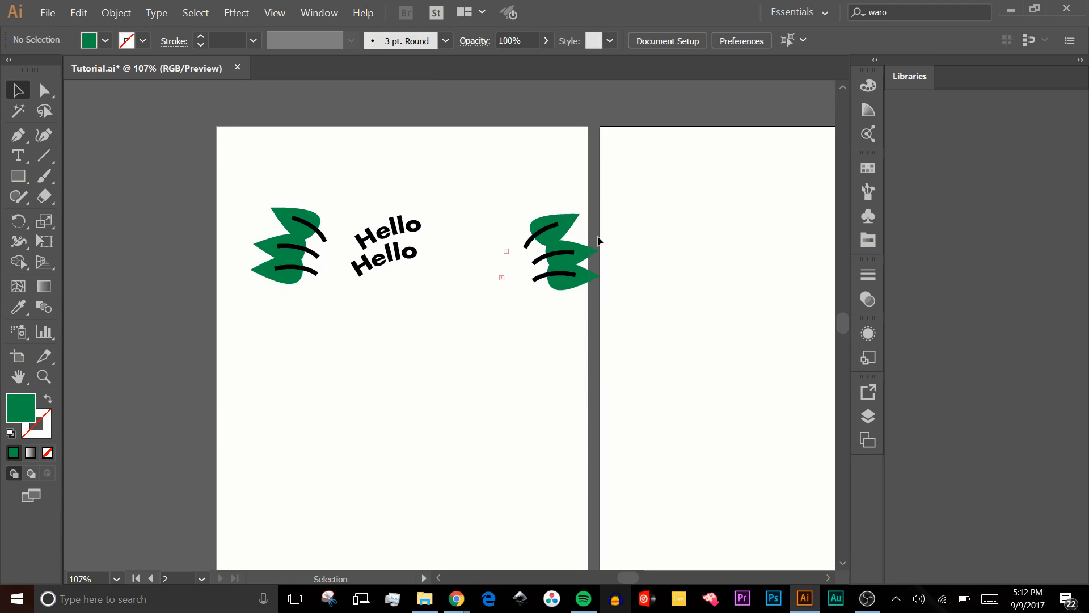
scroll(599, 240, down, 3)
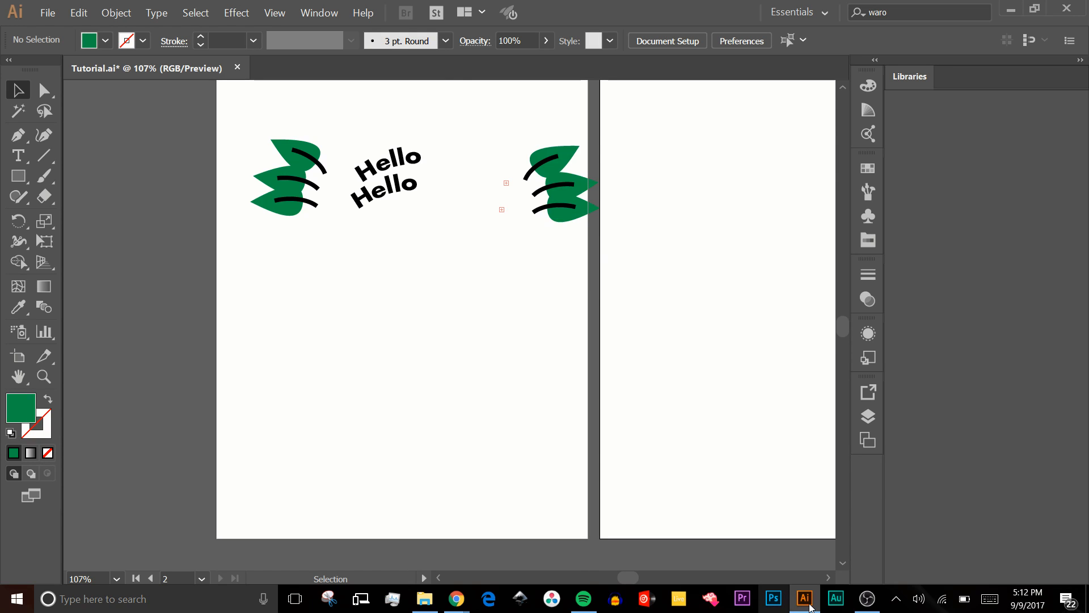
click(867, 598)
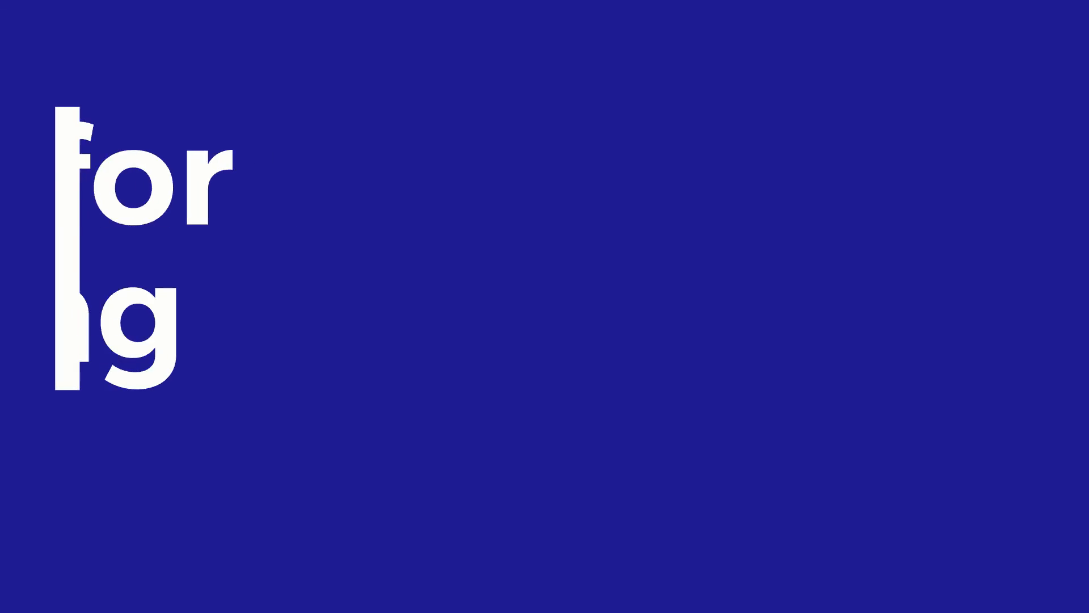